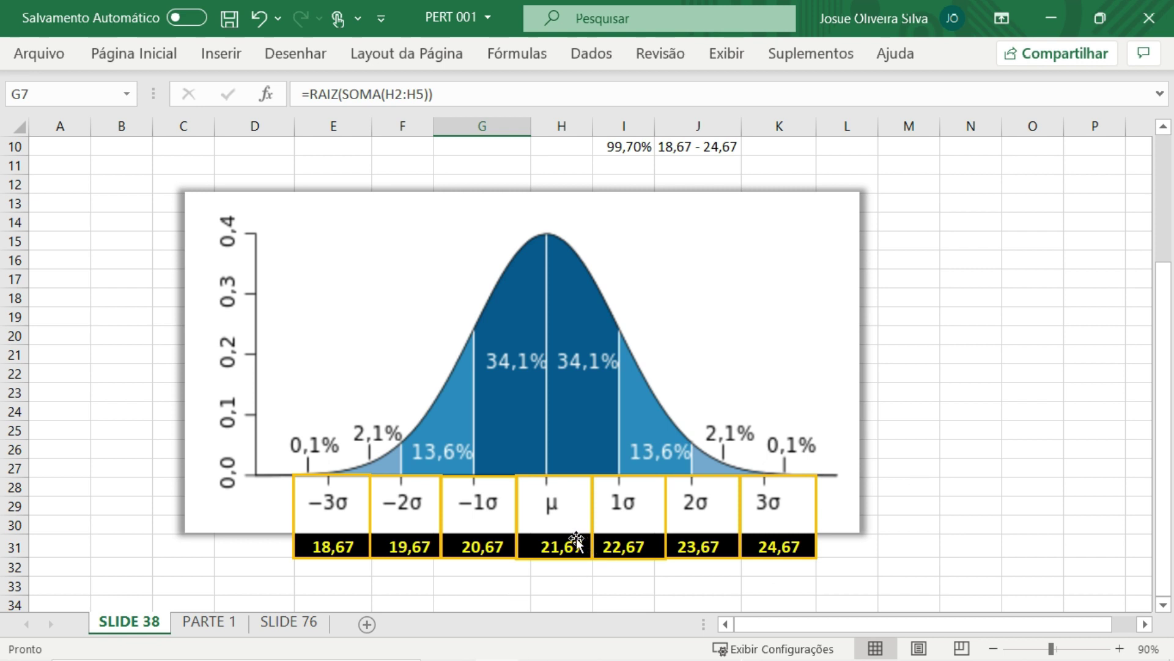
# - Enlarge the sheet view to 100% and examine the normal distribution curve above the row 31 values
pyautogui.click(552, 486)
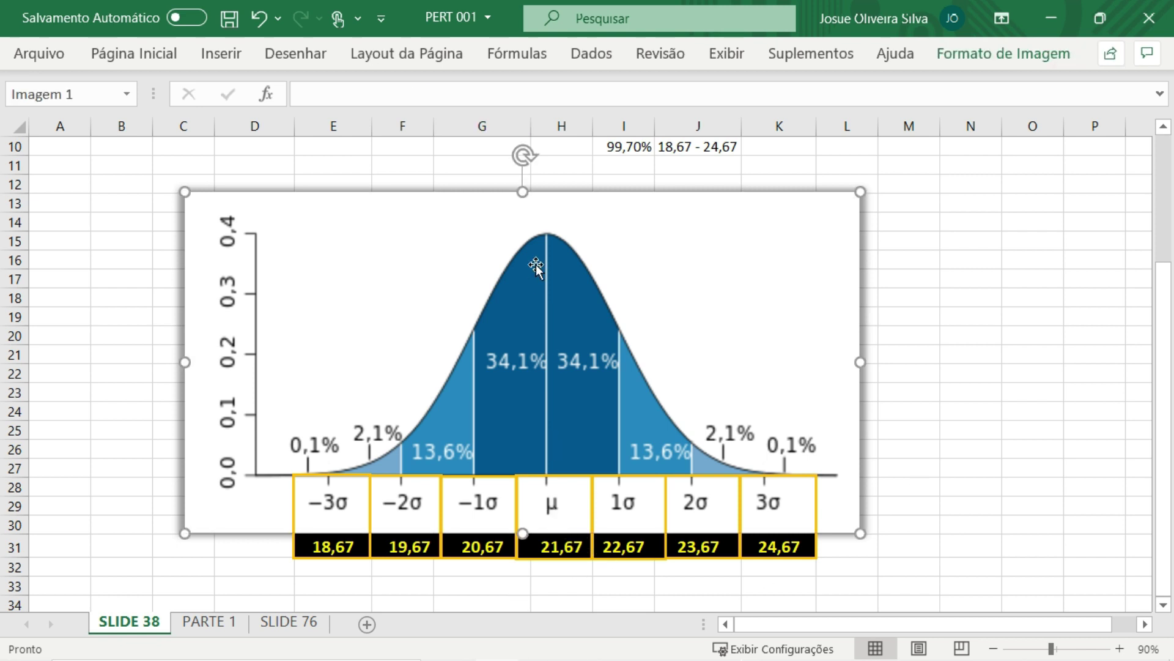
pyautogui.click(1119, 648)
pyautogui.moveTo(1162, 450); pyautogui.dragTo(1162, 463)
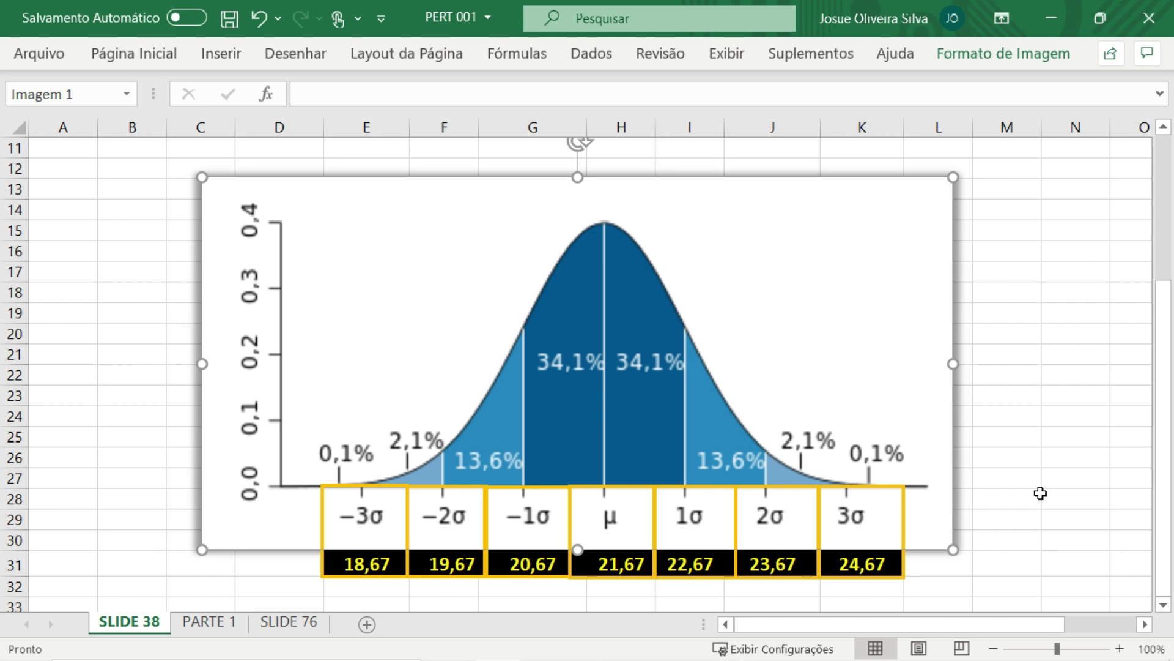
pyautogui.click(1040, 494)
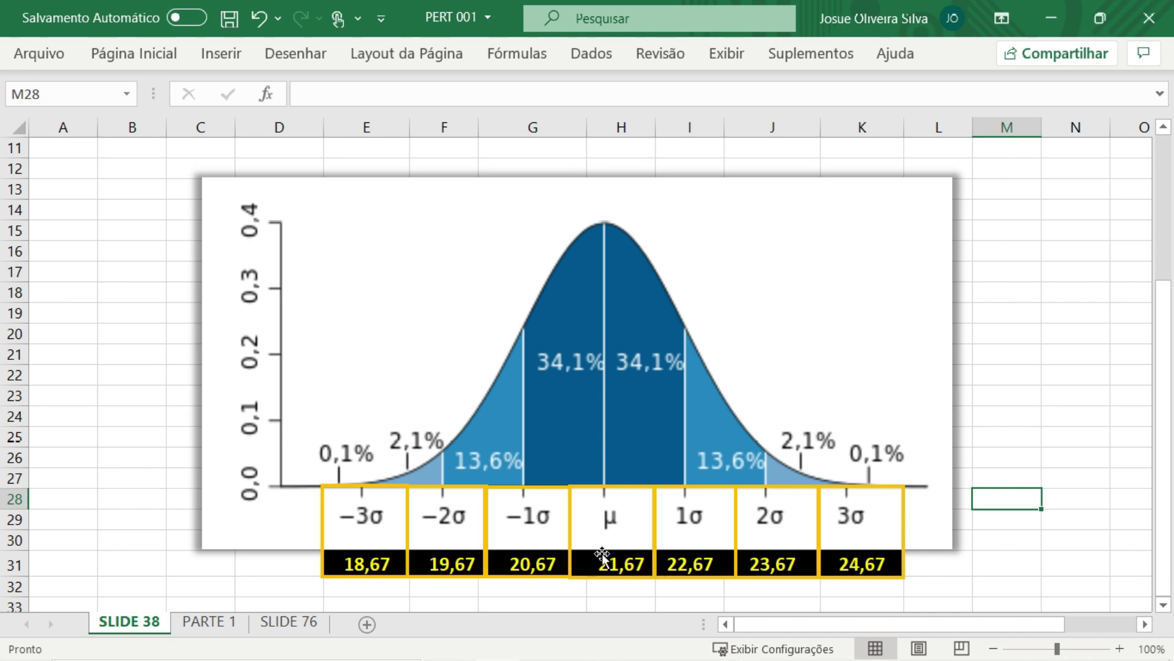
pyautogui.scroll(1, 1048, 399)
pyautogui.scroll(3, 1048, 399)
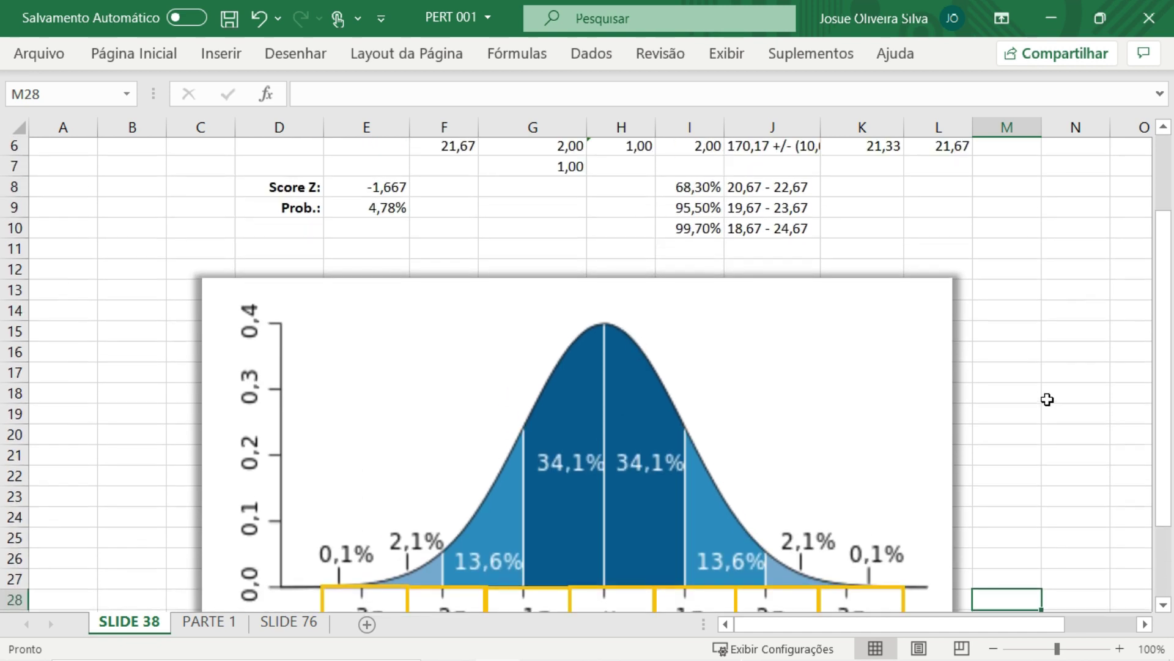
pyautogui.scroll(-2, 988, 323)
pyautogui.scroll(-1, 987, 324)
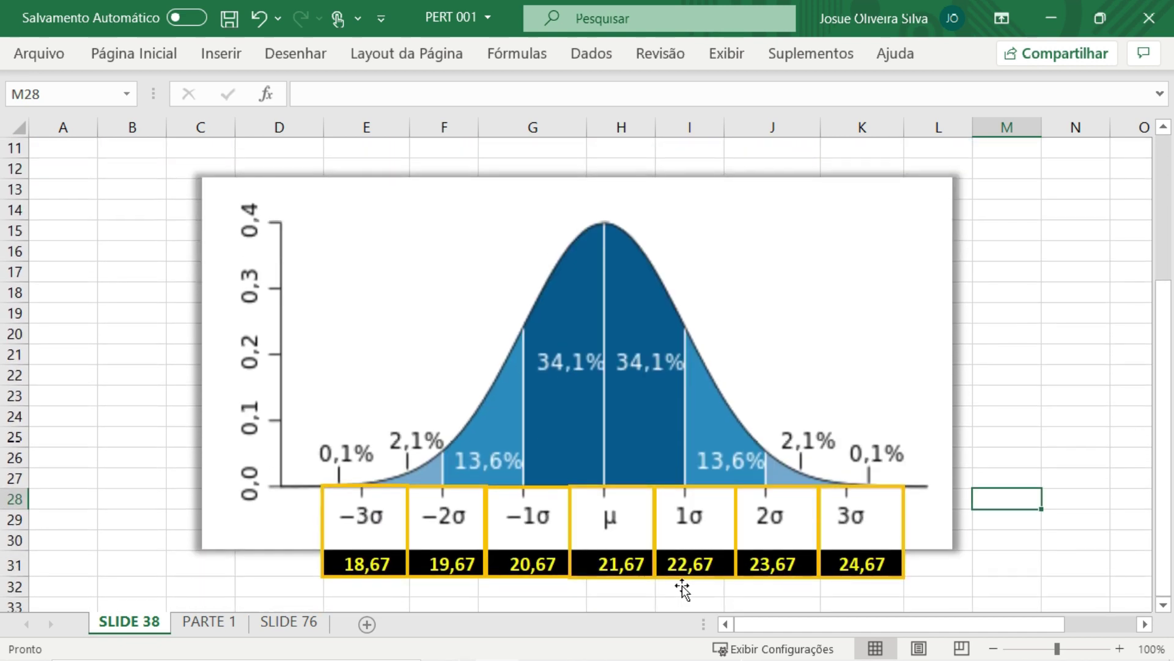
# - Check the row 31 formulas behind the 1σ, 2σ and 3σ values under the curve
pyautogui.click(602, 551)
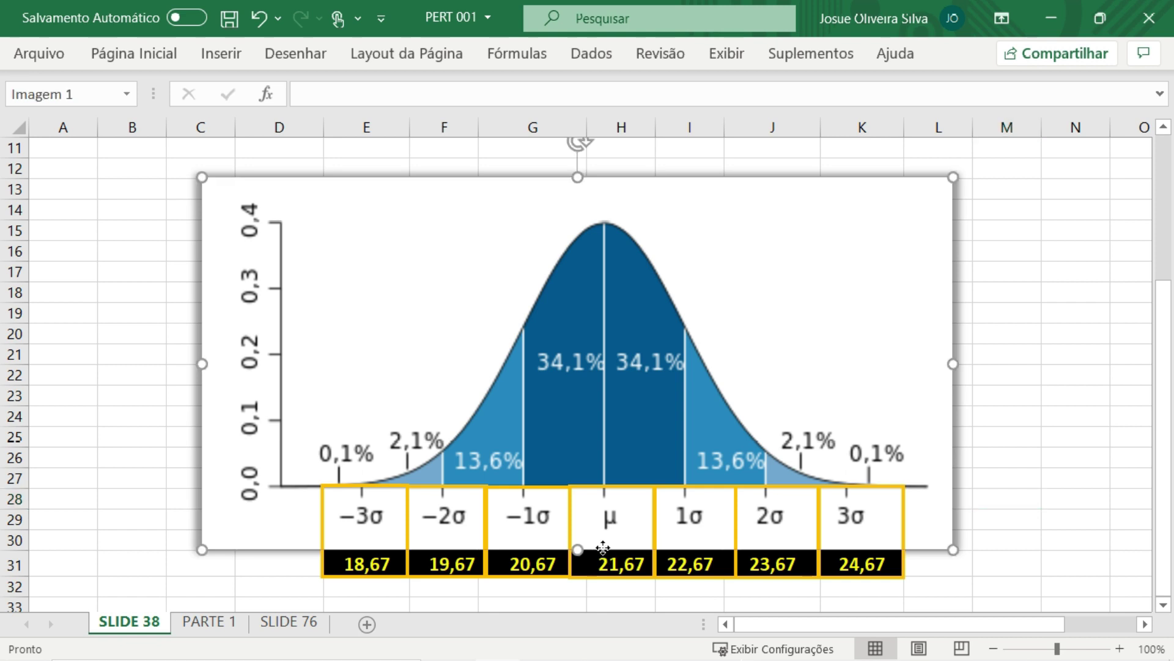
pyautogui.click(696, 568)
pyautogui.click(779, 561)
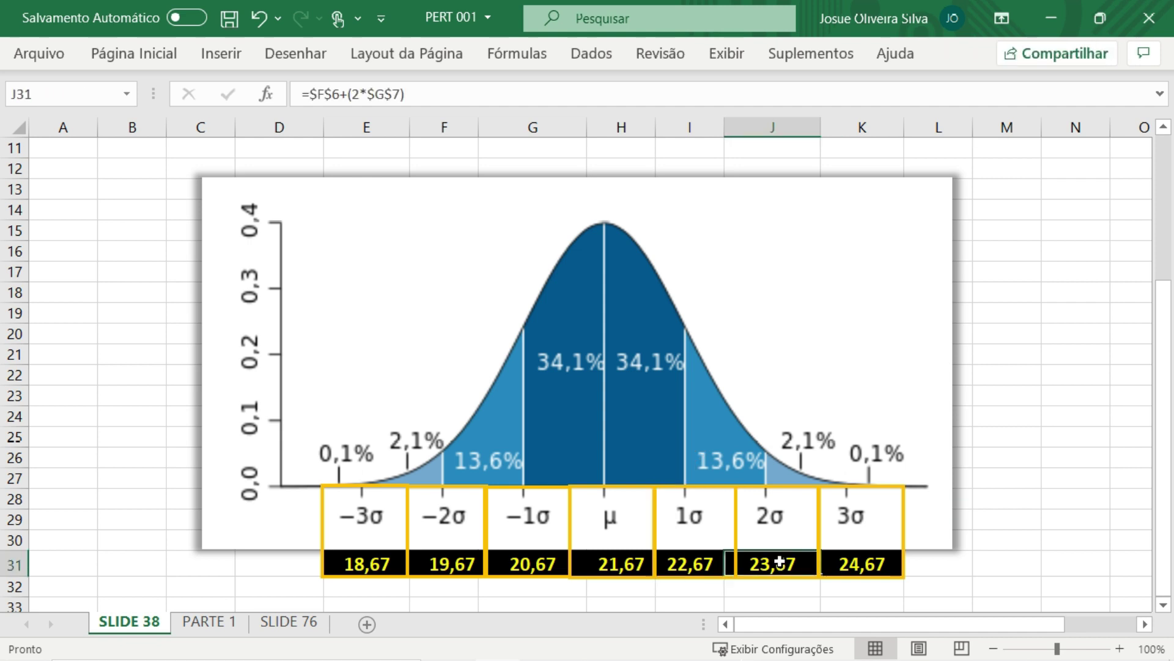
pyautogui.click(859, 569)
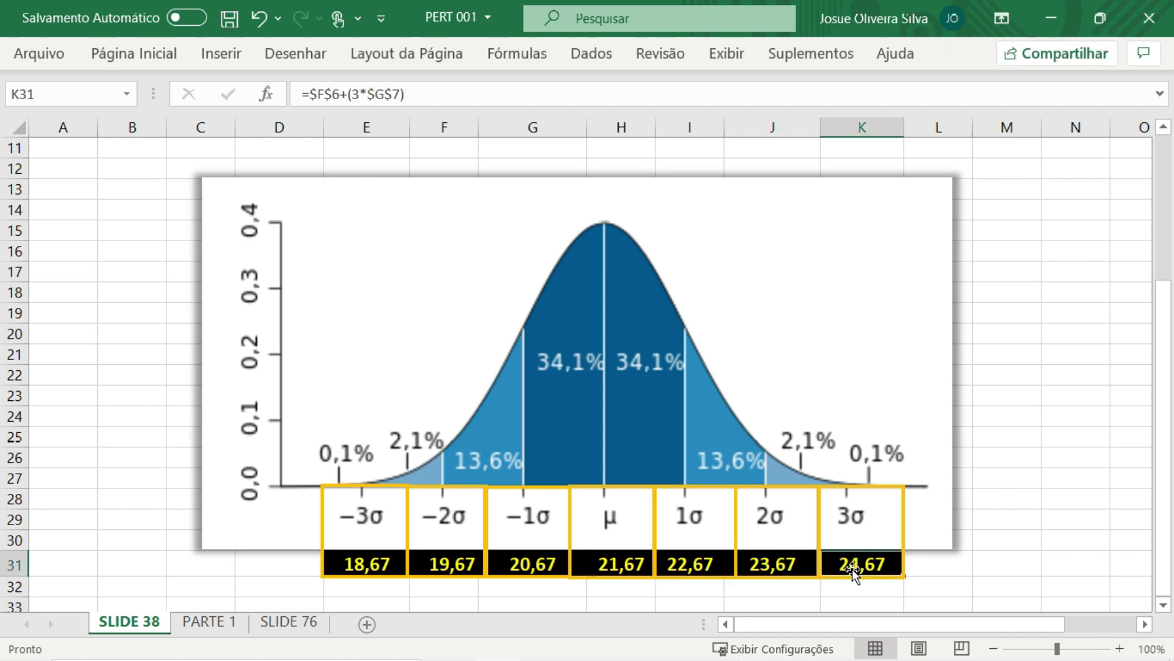
# - Check the row 31 formulas for the mean and the −1σ, −2σ and −3σ values under the curve
pyautogui.click(533, 565)
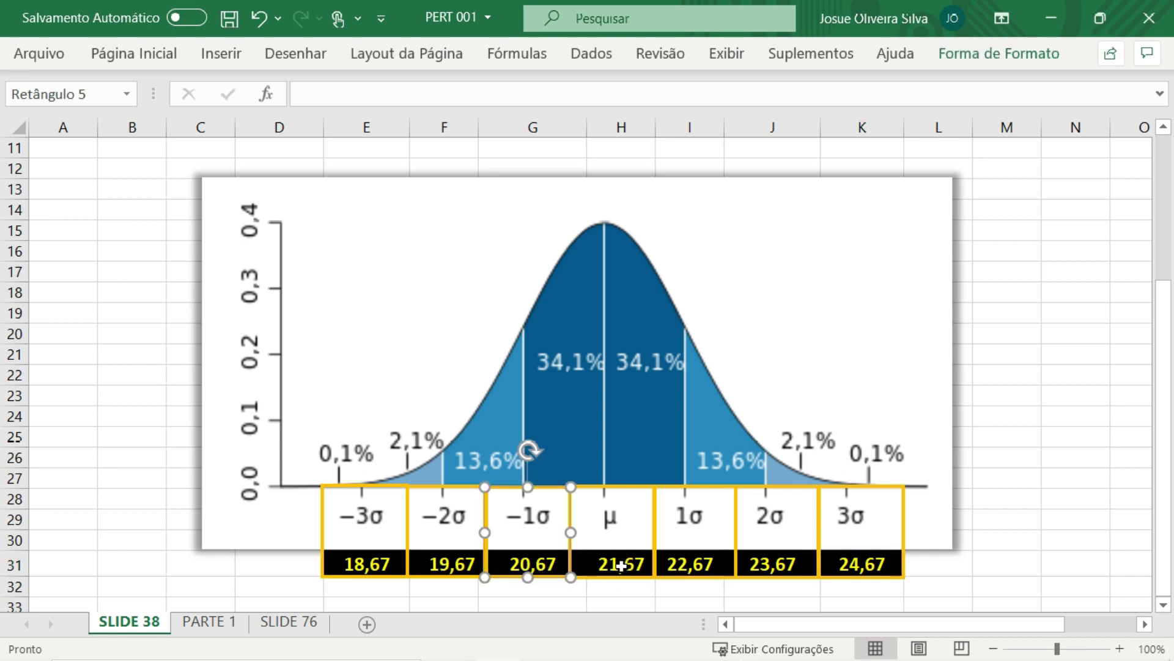
pyautogui.click(621, 565)
pyautogui.click(525, 566)
pyautogui.click(452, 561)
pyautogui.click(372, 564)
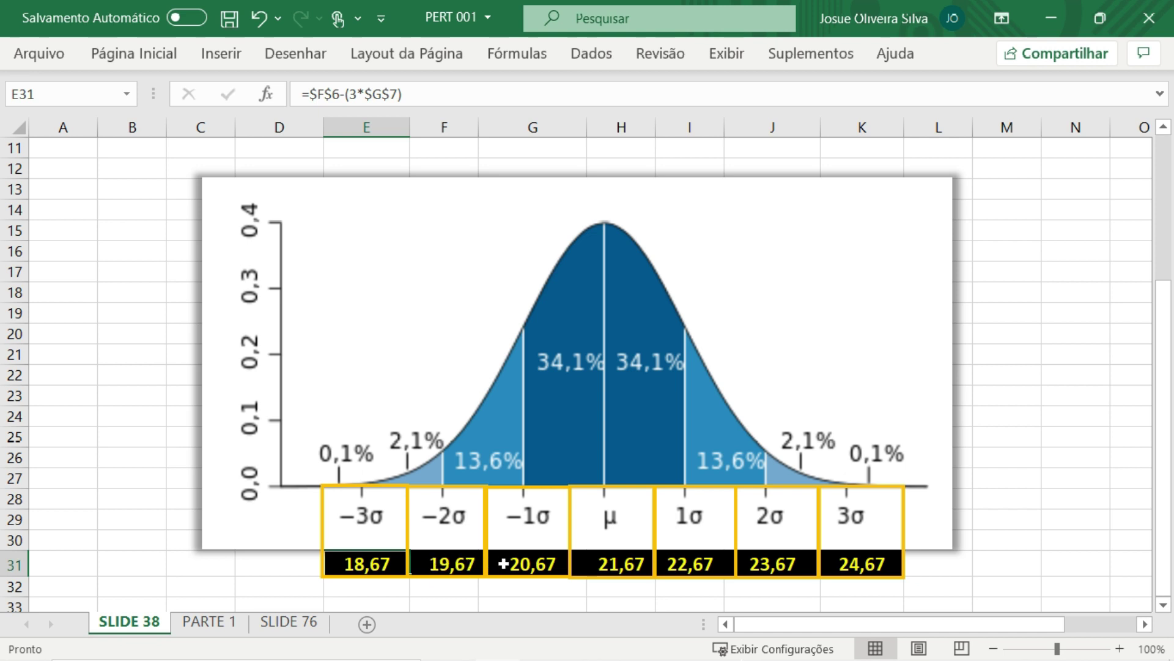
pyautogui.click(503, 563)
pyautogui.click(455, 561)
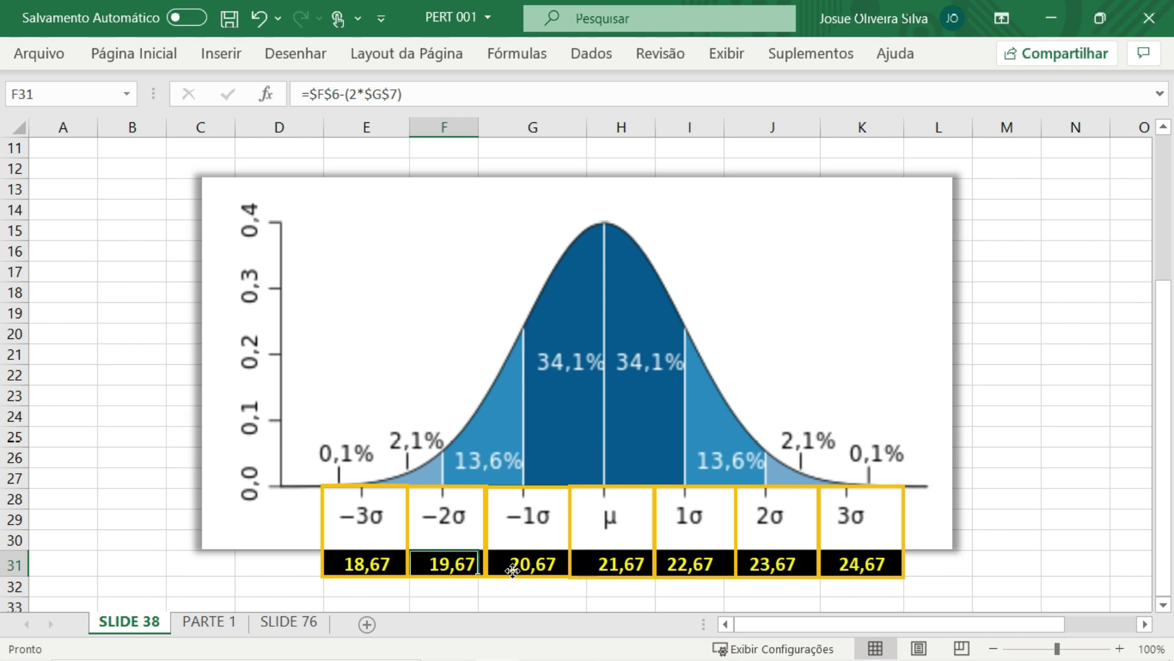
pyautogui.click(512, 570)
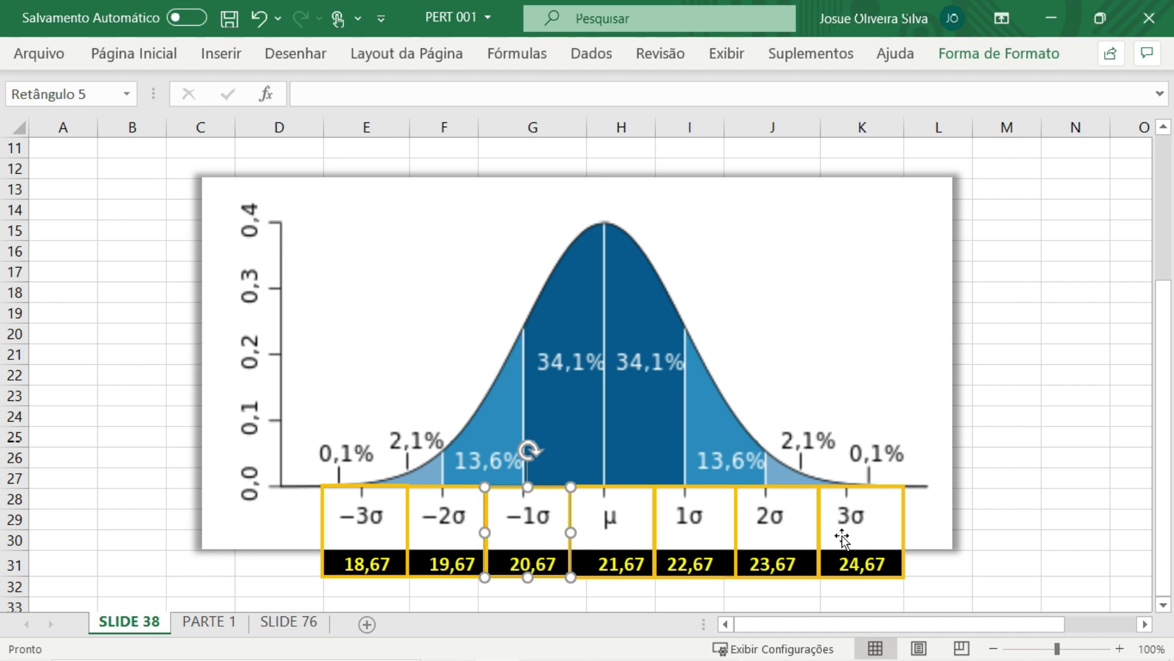
# - Go through the row 31 values again in ascending order, from −3σ to 1σ
pyautogui.click(981, 460)
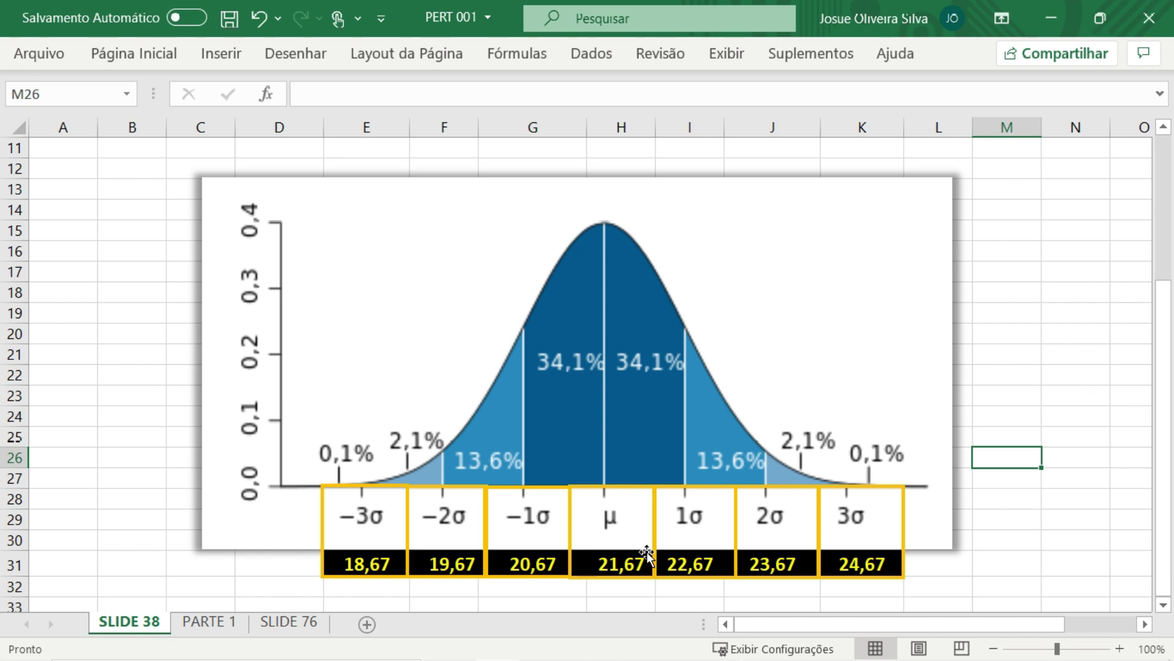
pyautogui.click(386, 568)
pyautogui.click(453, 570)
pyautogui.click(537, 572)
pyautogui.click(630, 572)
pyautogui.click(695, 571)
pyautogui.click(1056, 465)
# - Compare the PERT total in F6 and the standard deviation in G7 with the values under the curve
pyautogui.scroll(4, 1056, 467)
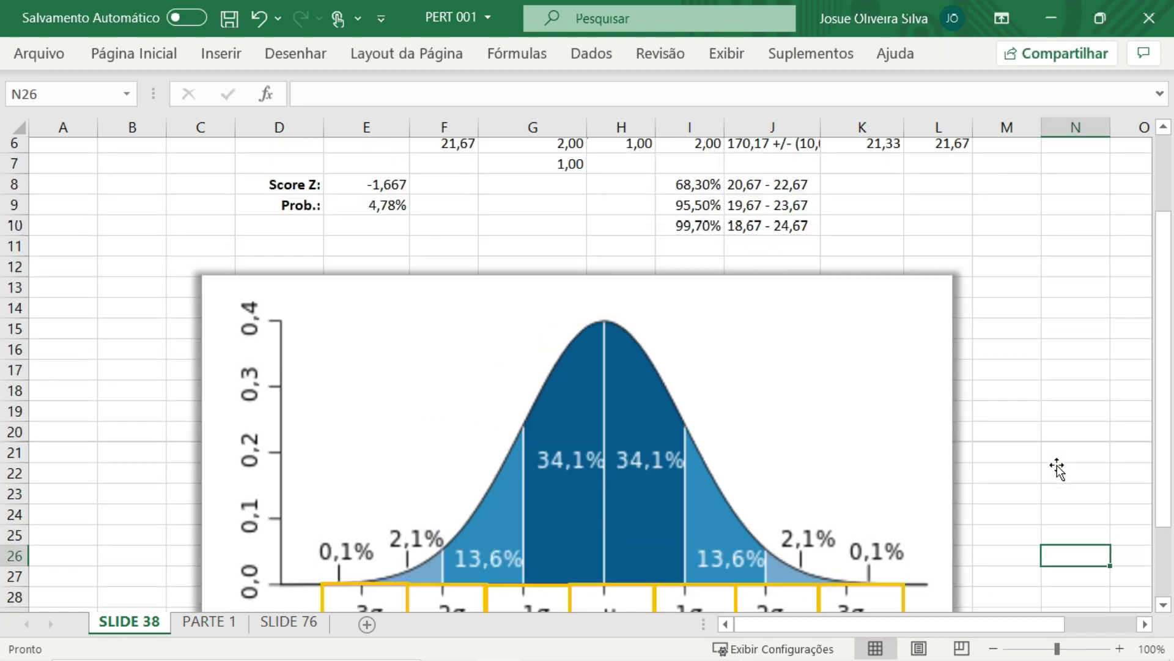
pyautogui.click(459, 252)
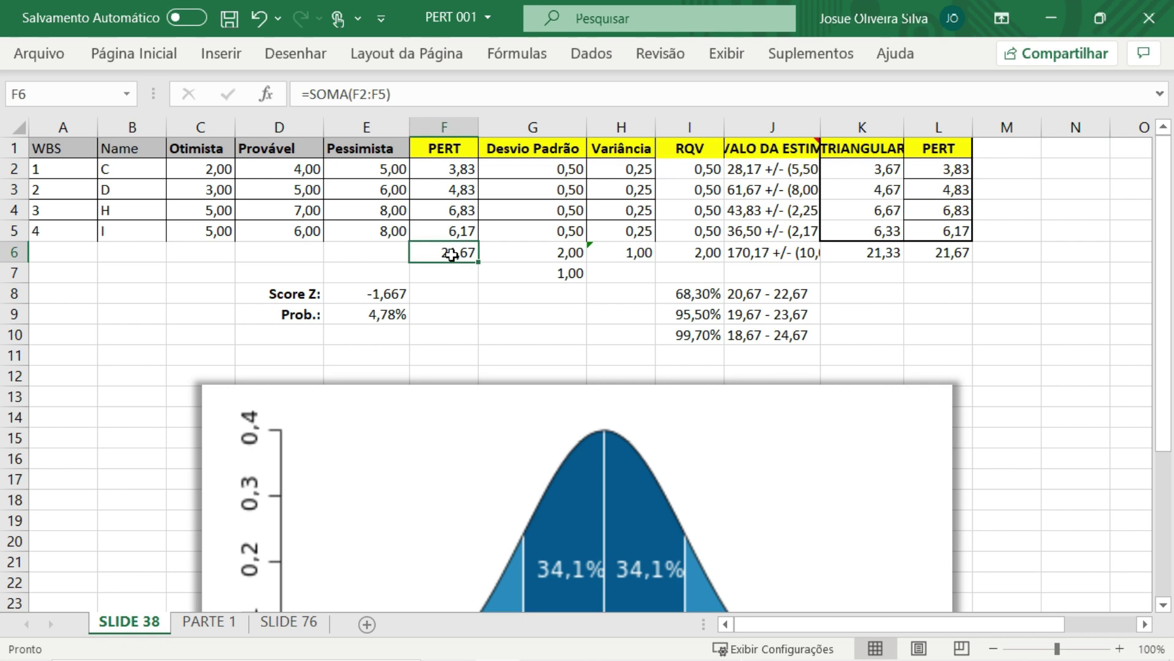
pyautogui.scroll(-4, 458, 260)
pyautogui.scroll(4, 591, 498)
pyautogui.click(571, 276)
pyautogui.scroll(-3, 650, 440)
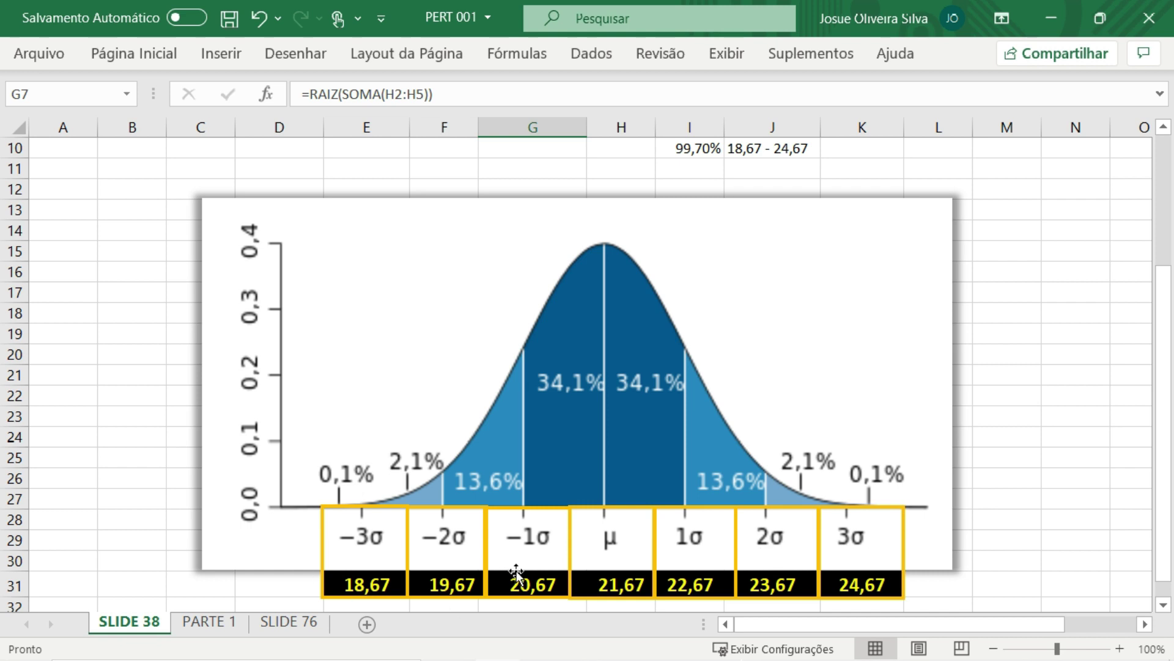
pyautogui.scroll(3, 1113, 533)
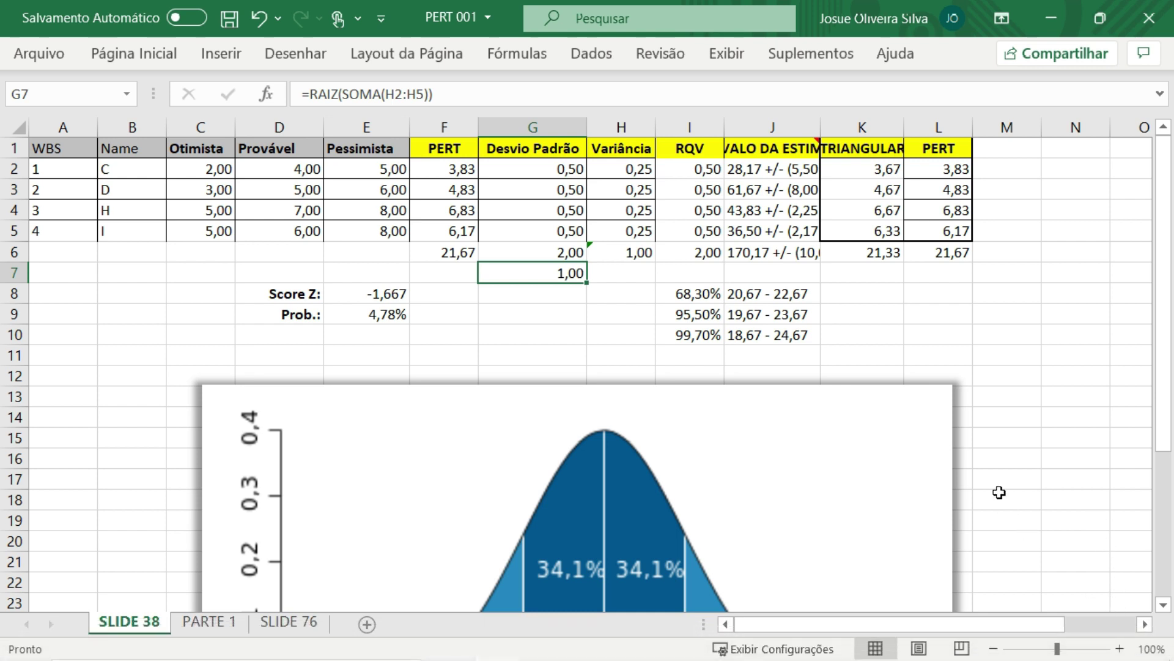
# - Switch to the PowerPoint slide show, advance to the Algoritmo slide, and return to the PERT 001 workbook in Excel
pyautogui.hotkey('alt', 'Tab')
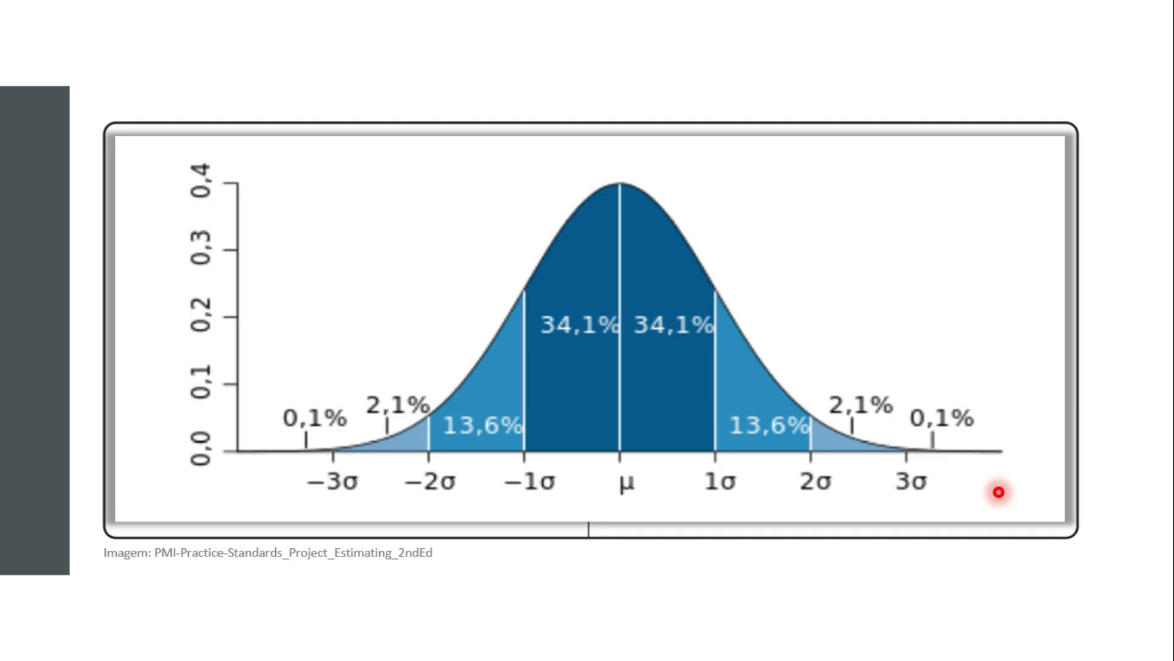
pyautogui.click(999, 491)
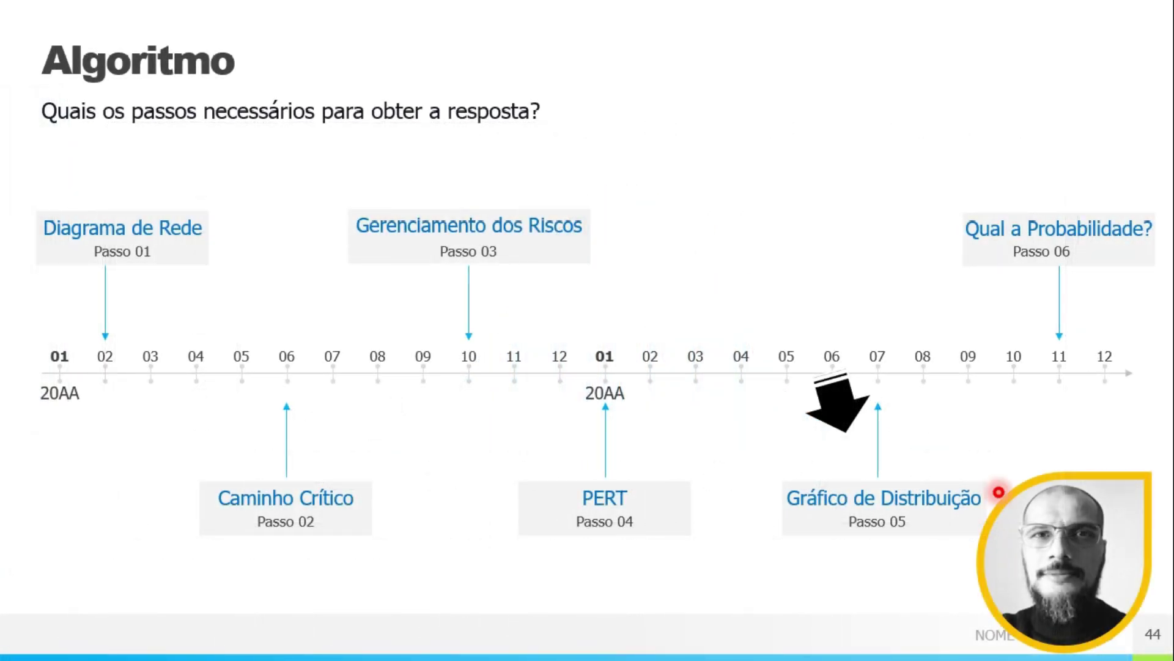
pyautogui.hotkey('alt', 'Tab')
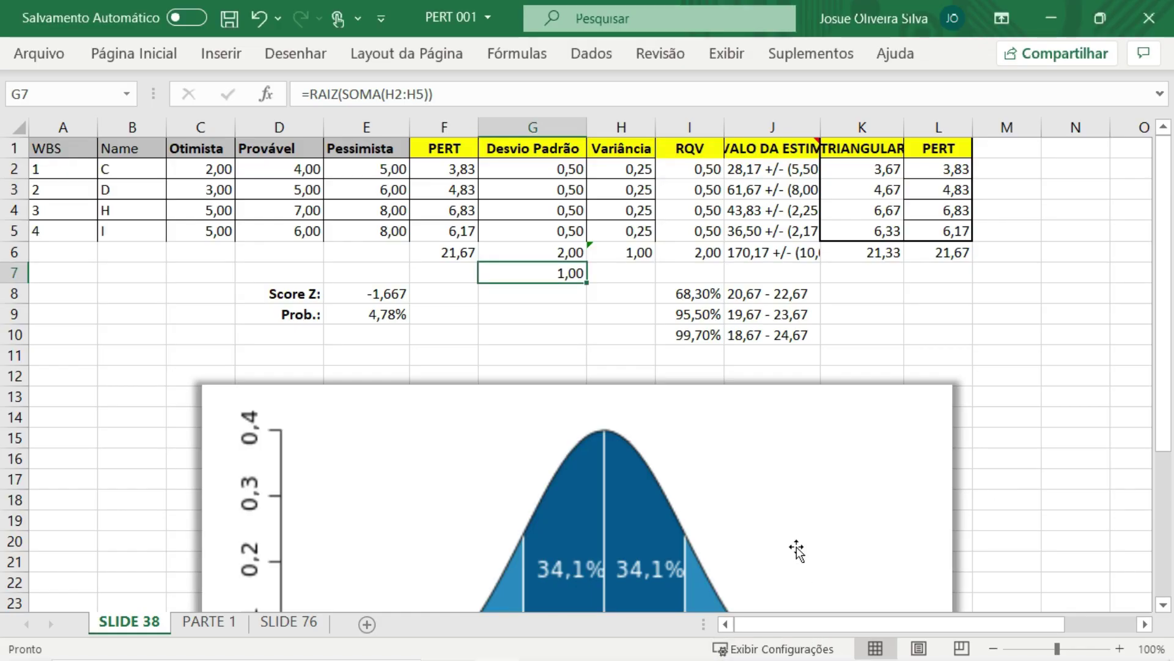
# - Review the three-point estimates in C2:E5 and the PERT formula in F2, relating them to the distribution curve
pyautogui.moveTo(197, 171); pyautogui.dragTo(378, 237)
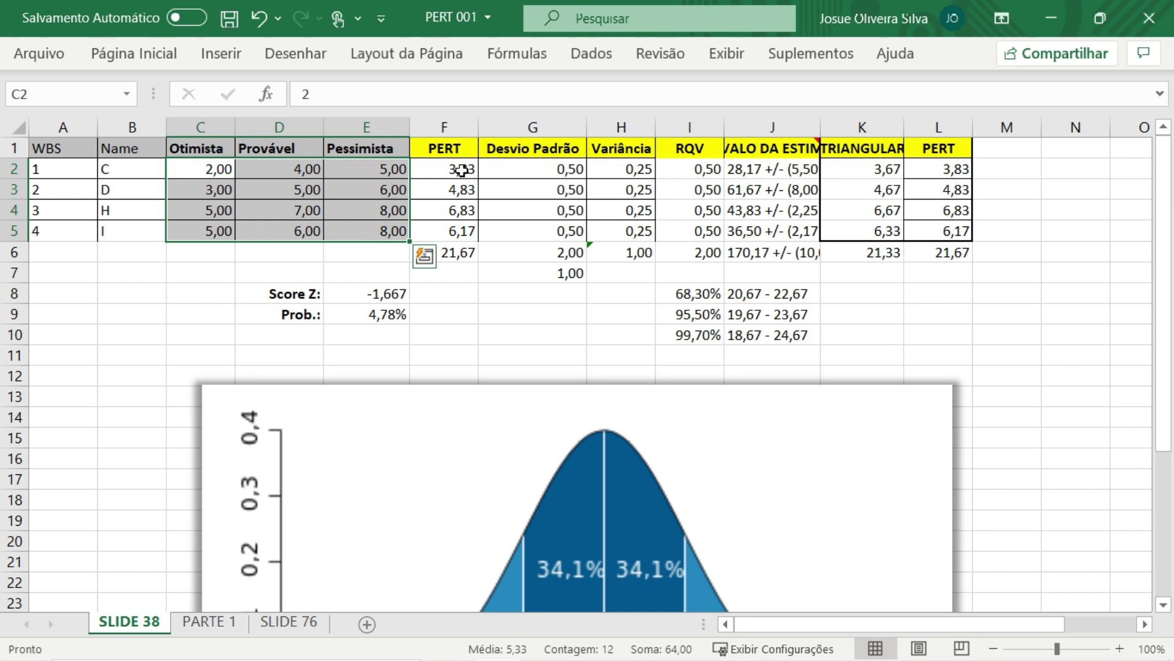
pyautogui.click(461, 171)
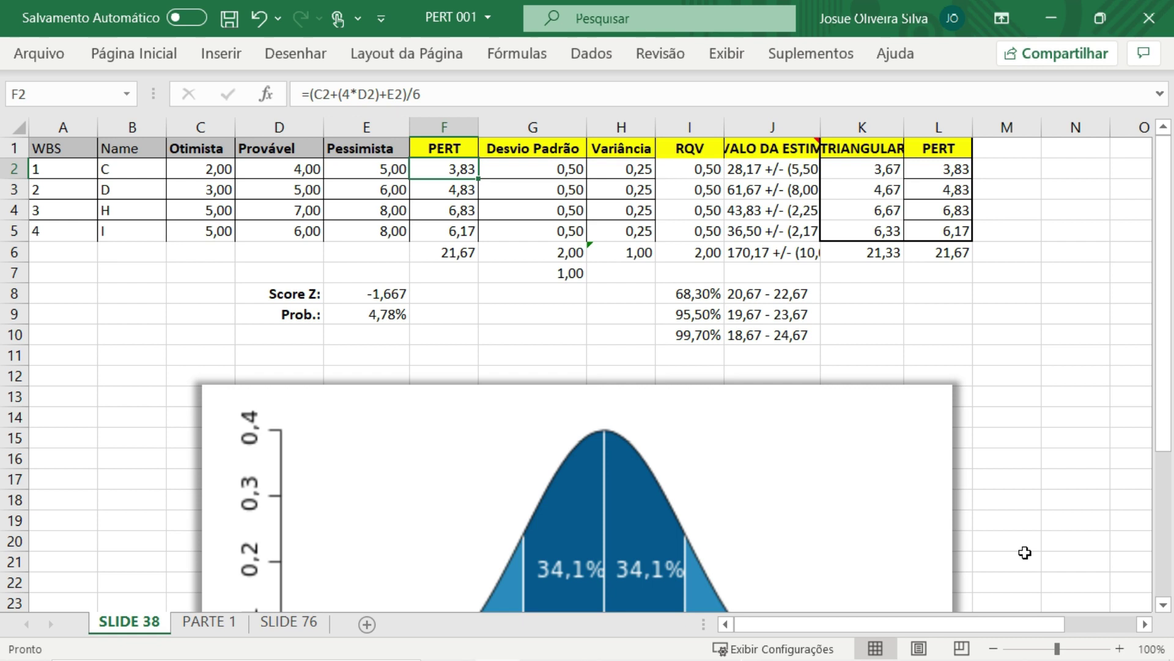
pyautogui.scroll(-3, 1025, 552)
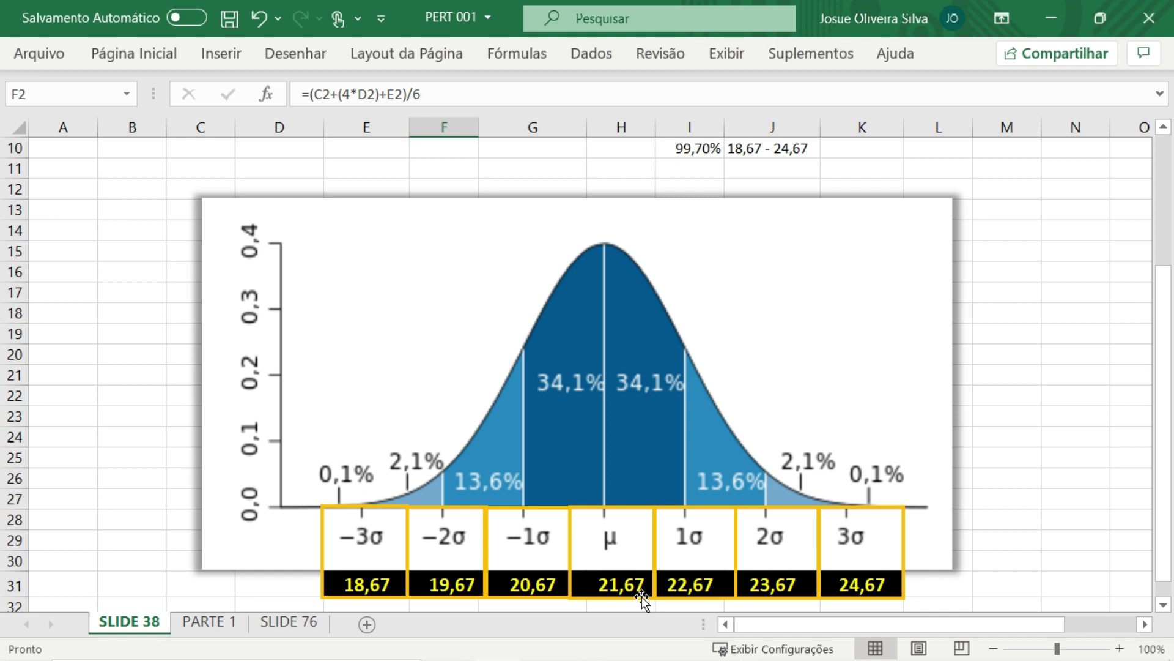
# - Switch to the PowerPoint slide show, reveal the highlight around Passo 06, and return to the workbook in Excel
pyautogui.hotkey('alt', 'Tab')
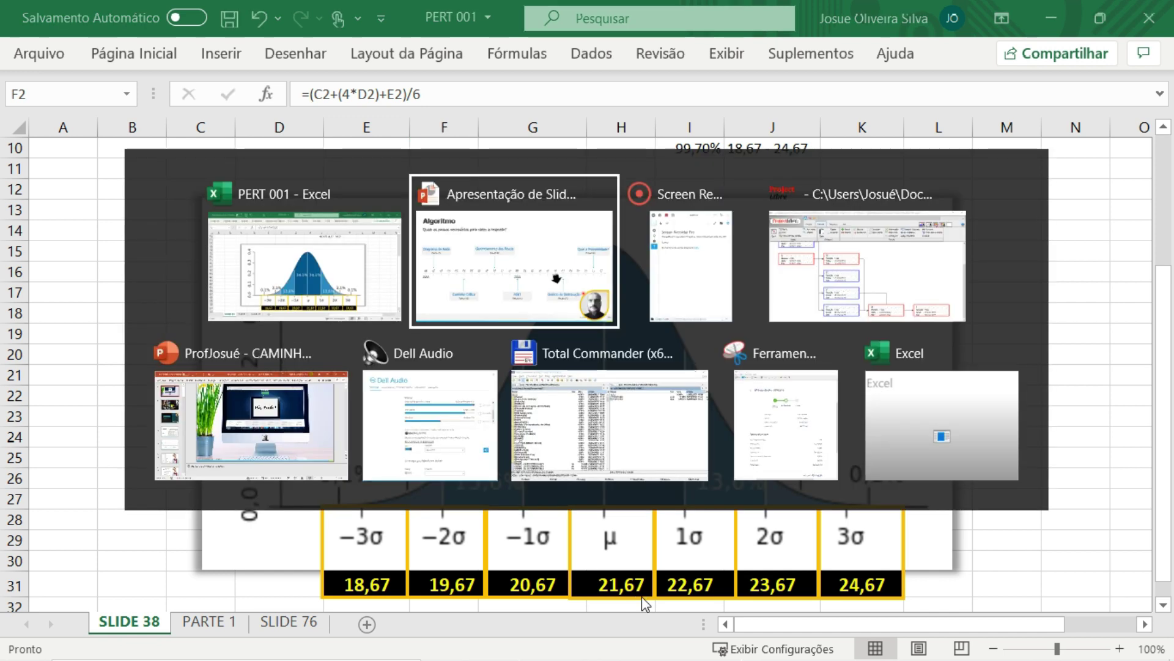
pyautogui.press('Right')
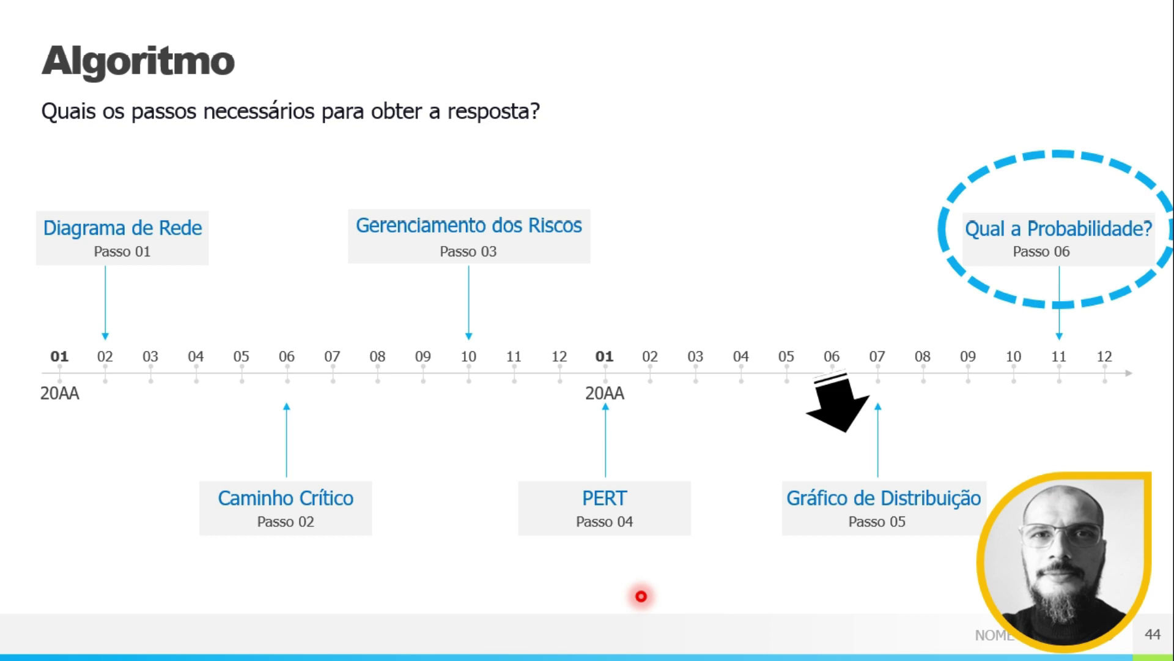
pyautogui.hotkey('alt', 'Tab')
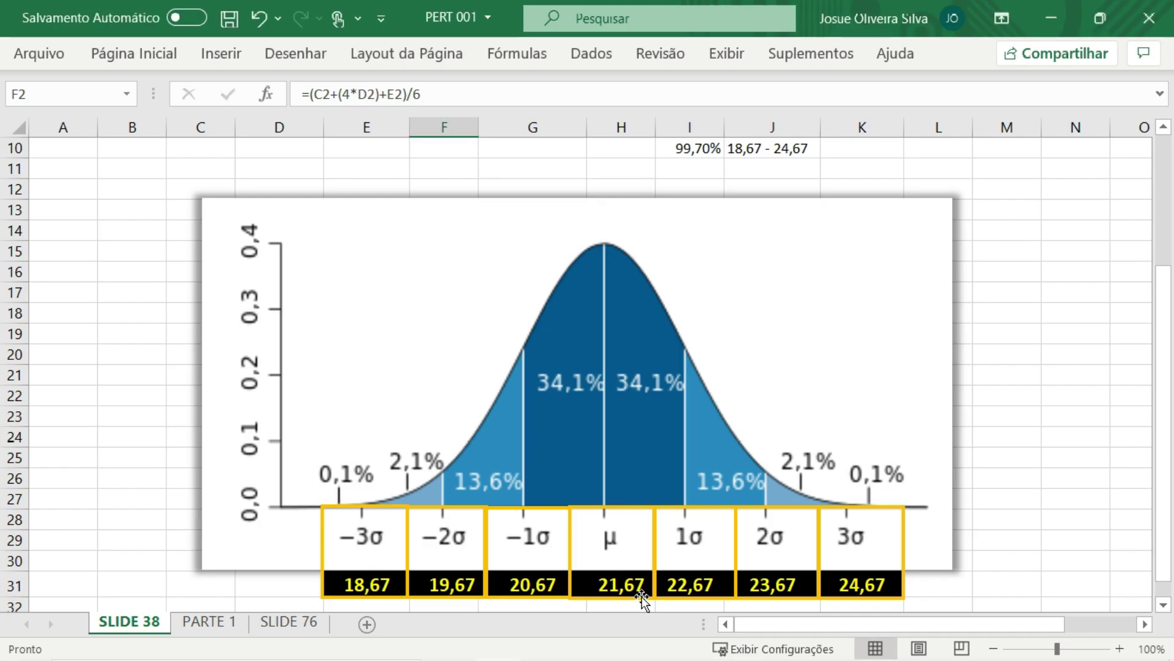
# - Examine the Score Z formula in cell E8 of the SLIDE 38 sheet
pyautogui.scroll(3, 1066, 441)
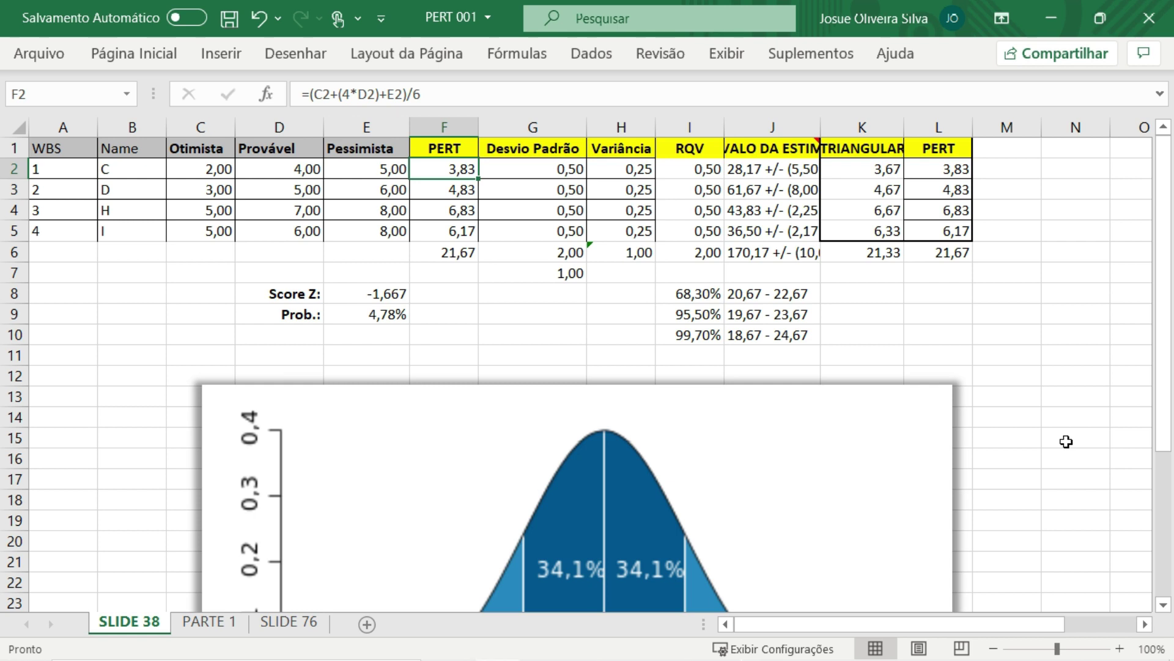
pyautogui.scroll(-1, 1066, 441)
pyautogui.click(381, 233)
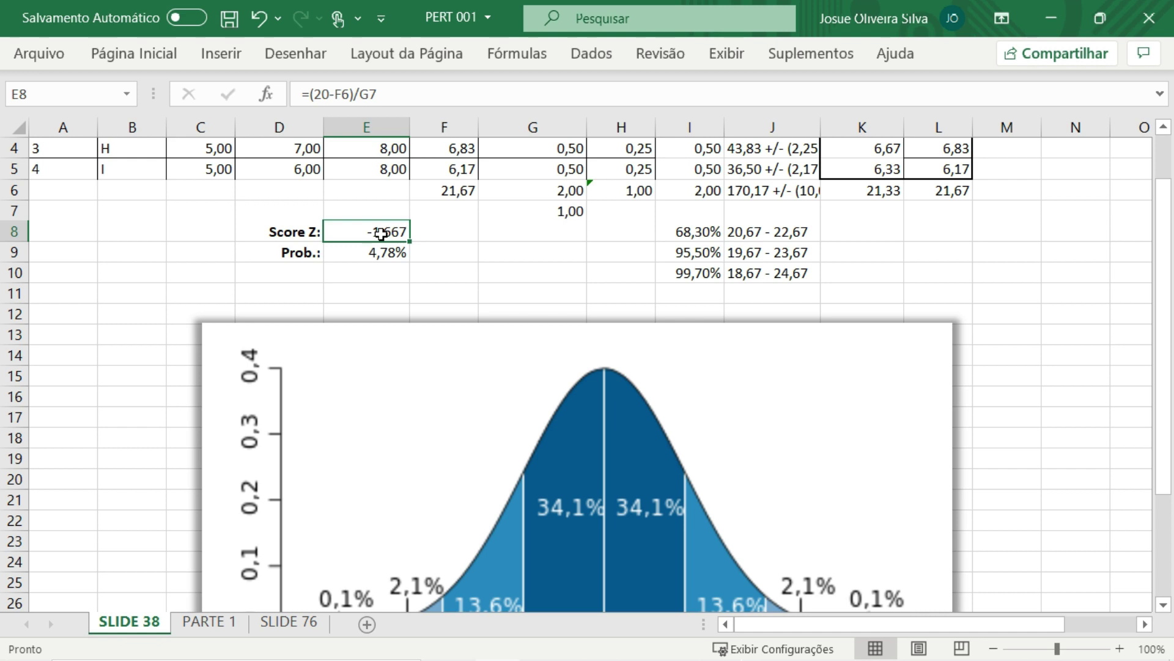
pyautogui.click(494, 264)
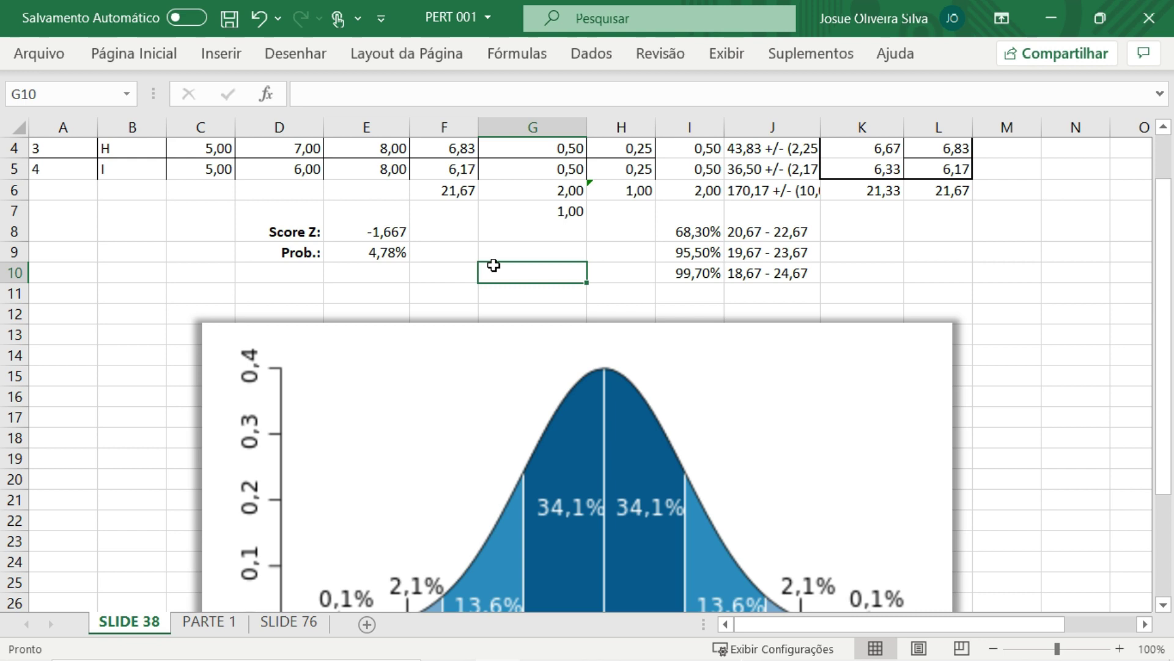
pyautogui.click(384, 234)
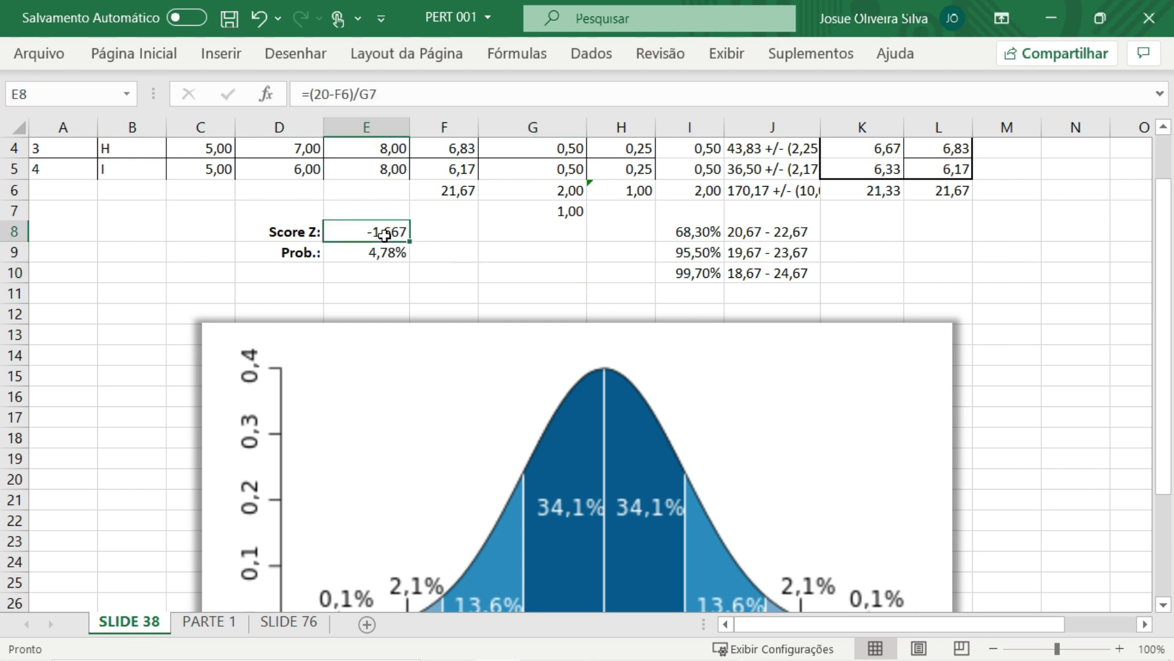
# - Trace the Score Z formula's inputs: the constant 20, the PERT total in F6 and the standard deviation in G7
pyautogui.click(318, 94)
pyautogui.moveTo(318, 94); pyautogui.dragTo(329, 94)
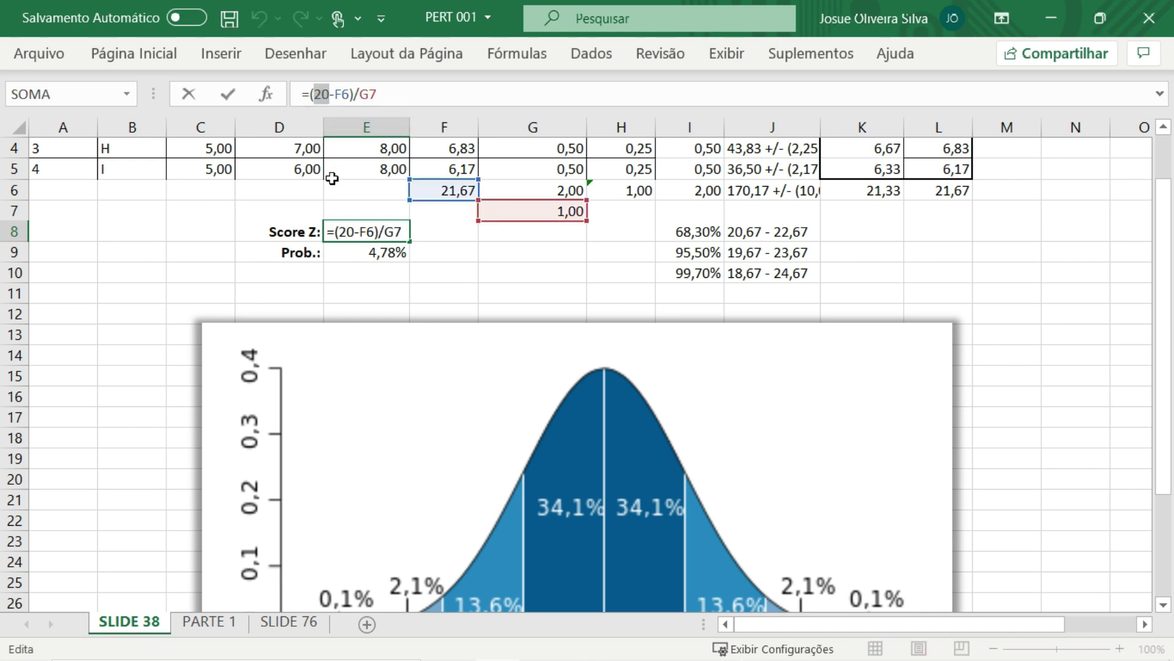
pyautogui.click(341, 94)
pyautogui.click(468, 260)
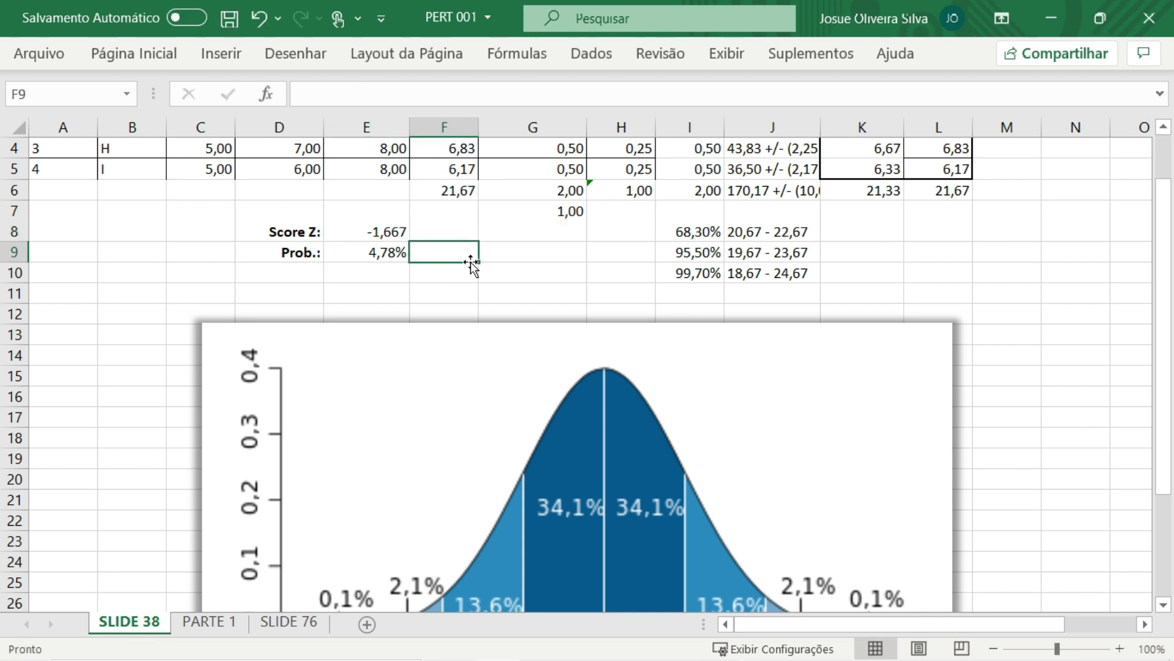
pyautogui.click(450, 193)
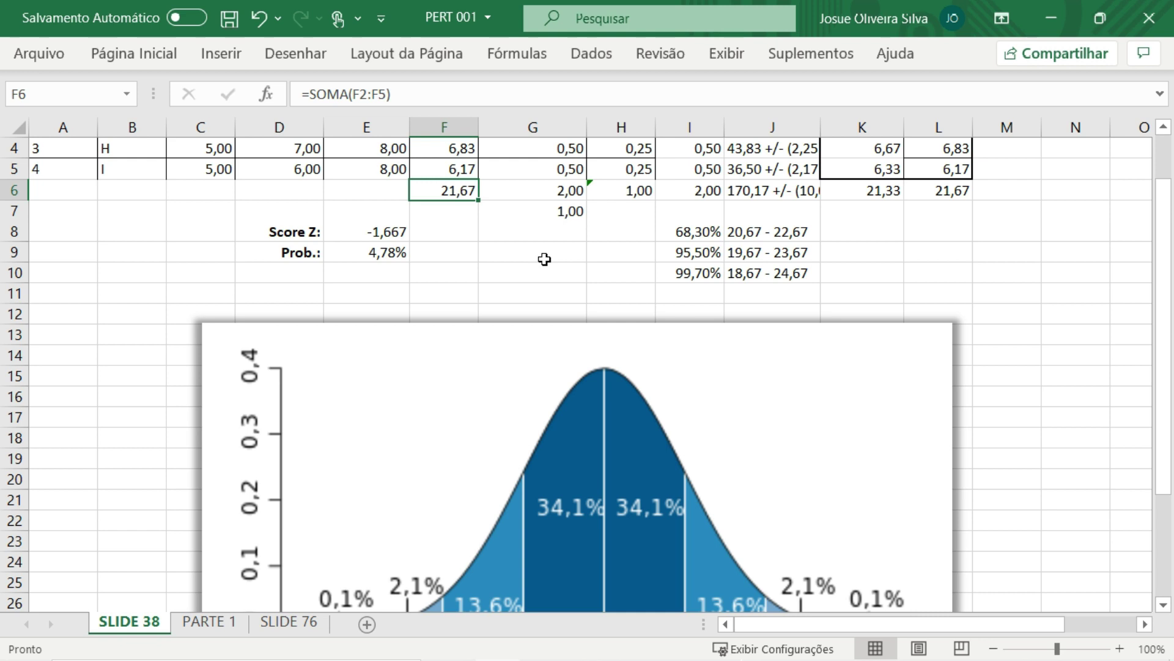
pyautogui.click(383, 231)
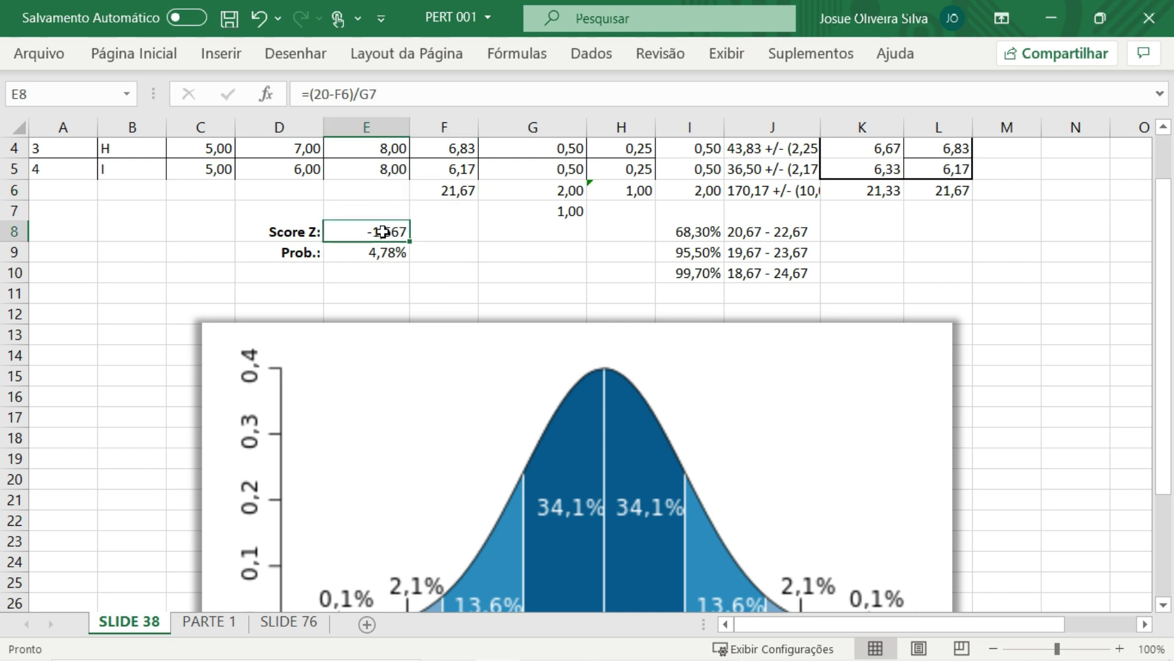
pyautogui.click(554, 213)
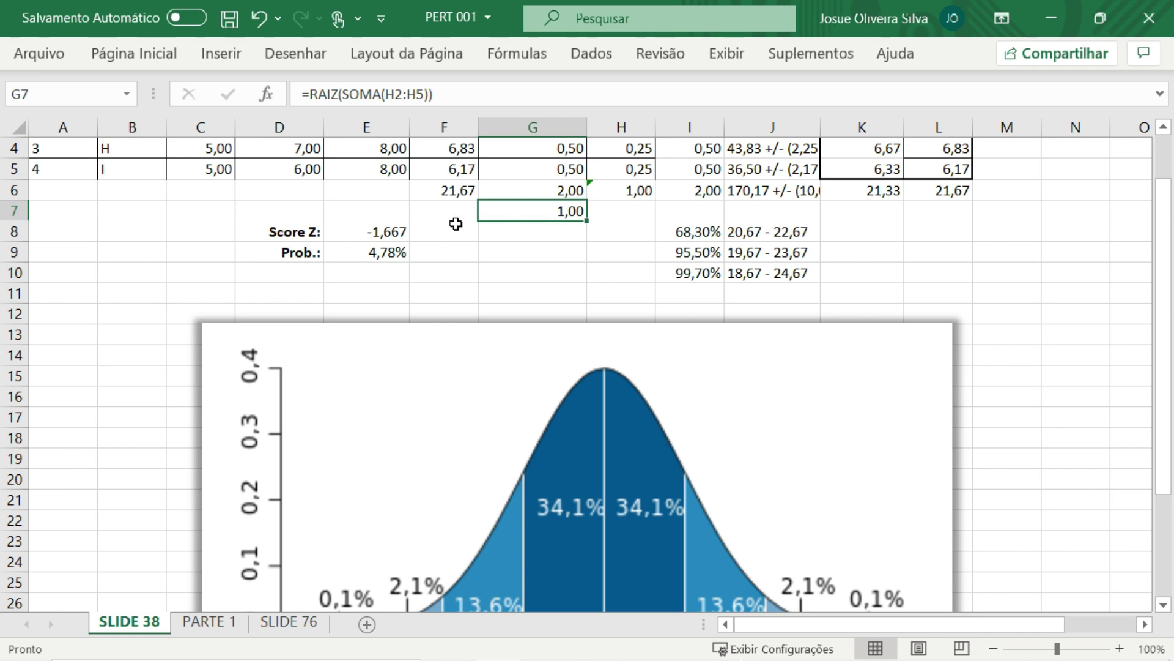
# - Examine the Score Z in E8 and the probability formula in E9 that depends on it, at an enlarged view
pyautogui.click(385, 231)
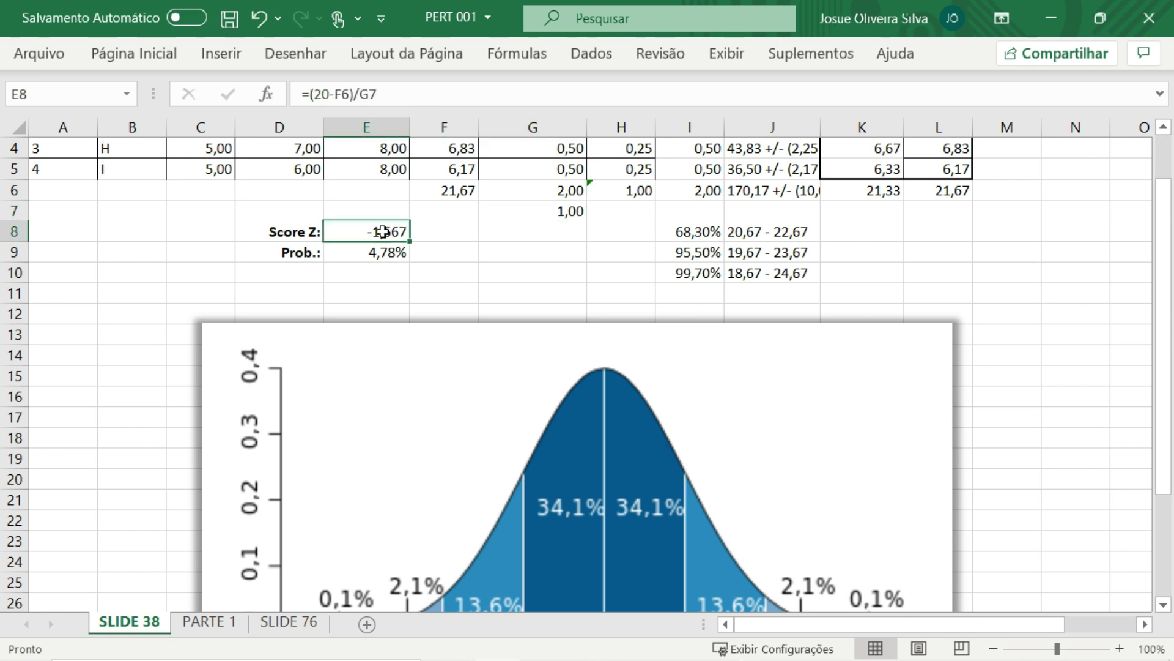
pyautogui.click(384, 258)
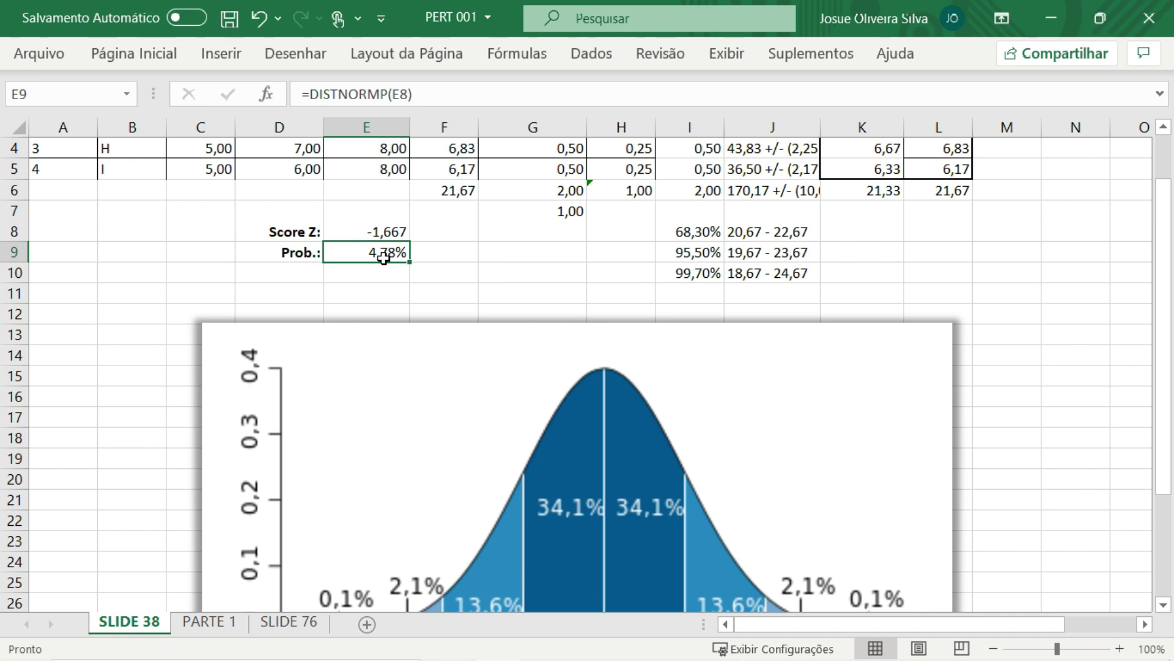
pyautogui.click(1120, 648)
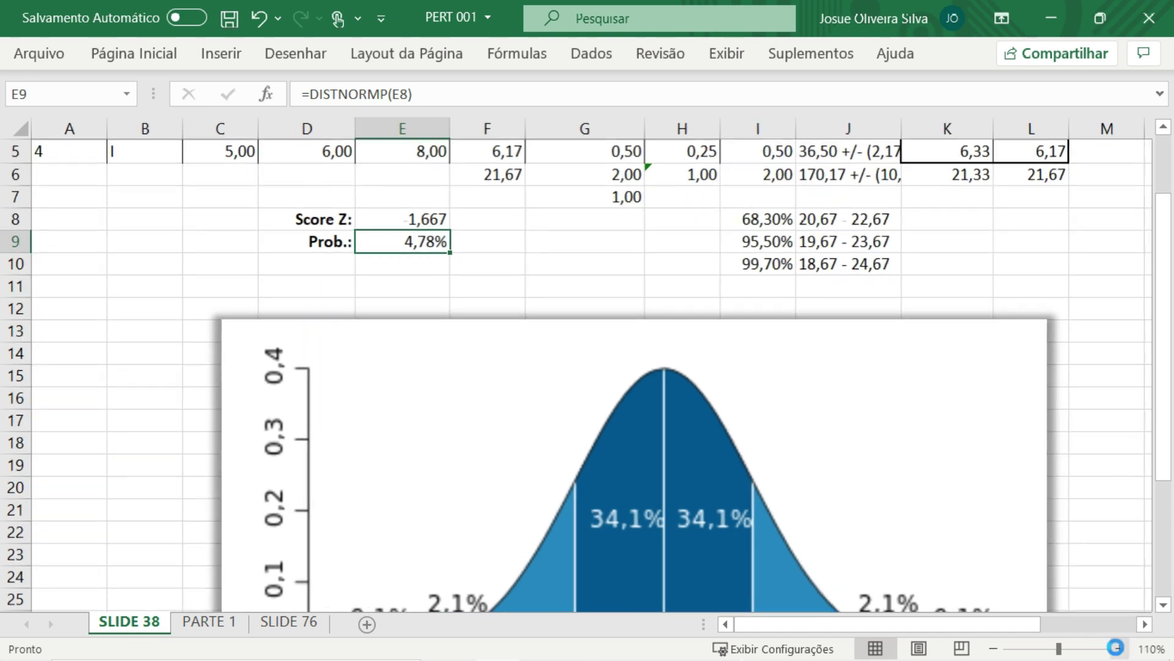
pyautogui.click(1119, 649)
pyautogui.click(1120, 648)
pyautogui.click(1119, 648)
pyautogui.scroll(1, 367, 287)
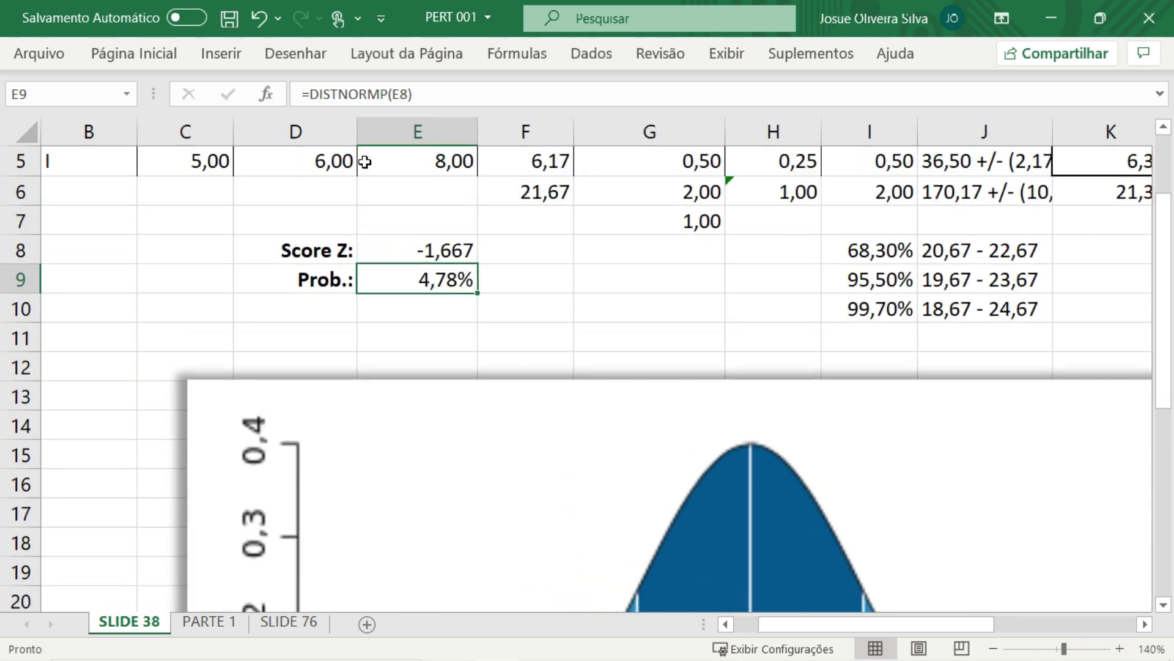
# - Inspect the deadline constant 20 inside the Score Z formula in E8, leaving the formula unedited
pyautogui.click(408, 253)
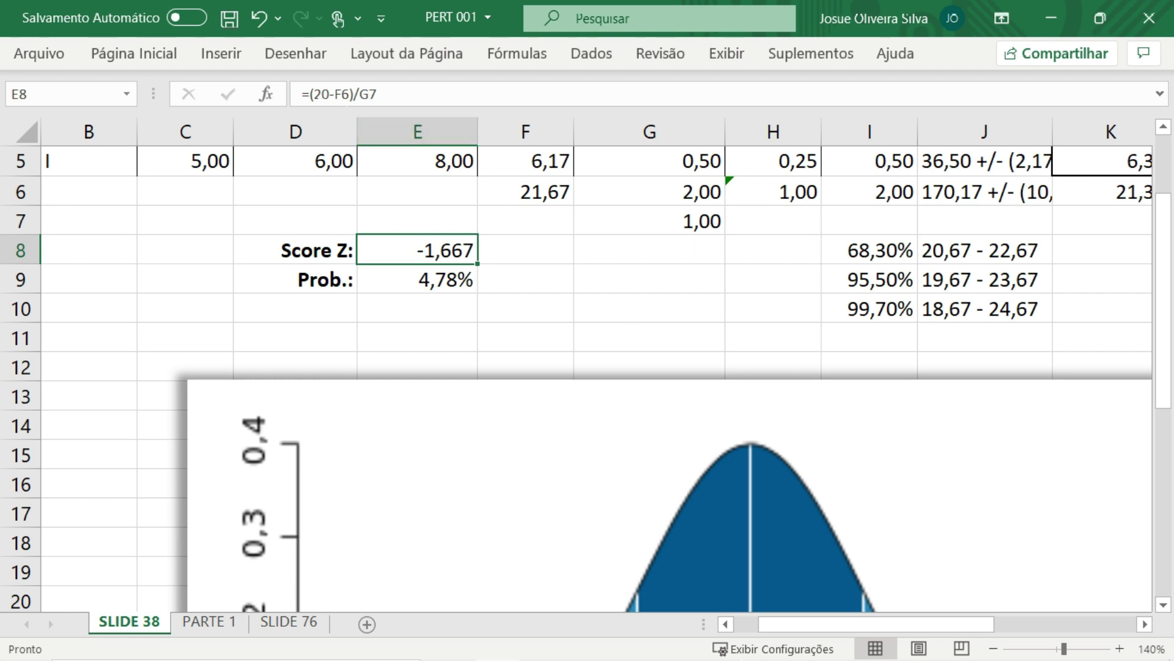
pyautogui.click(319, 94)
pyautogui.doubleClick(323, 94)
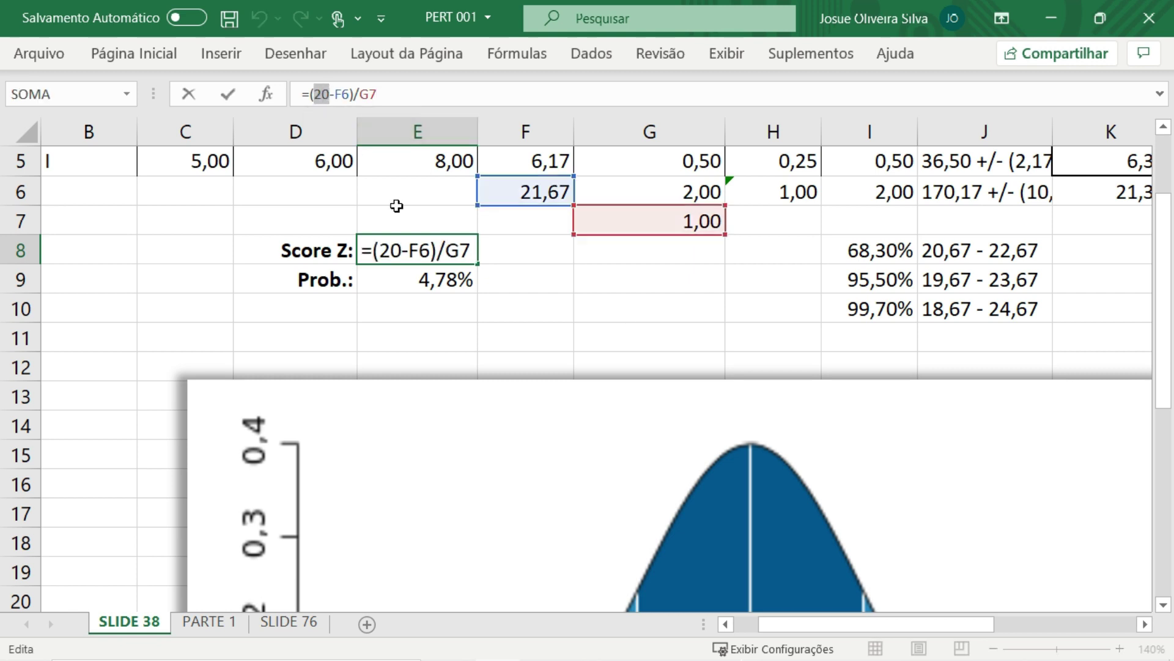
pyautogui.click(568, 315)
pyautogui.click(445, 279)
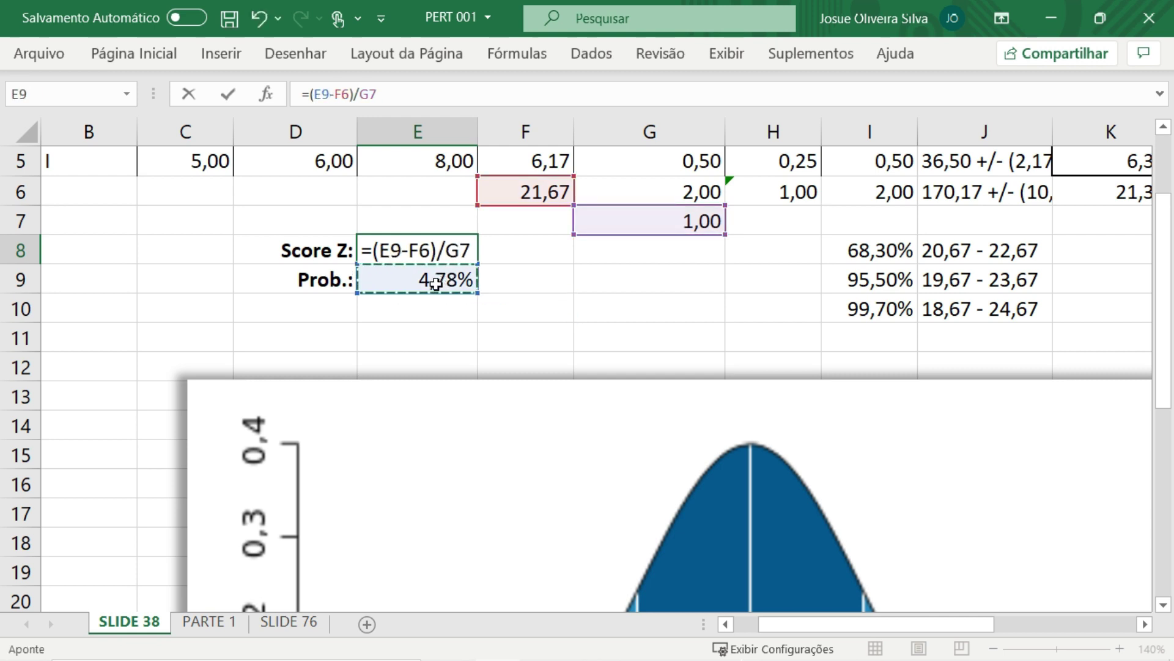
pyautogui.press('Escape')
# - Review the probability result in E9 up close, and relate it to the estimates table and the distribution curve
pyautogui.click(435, 292)
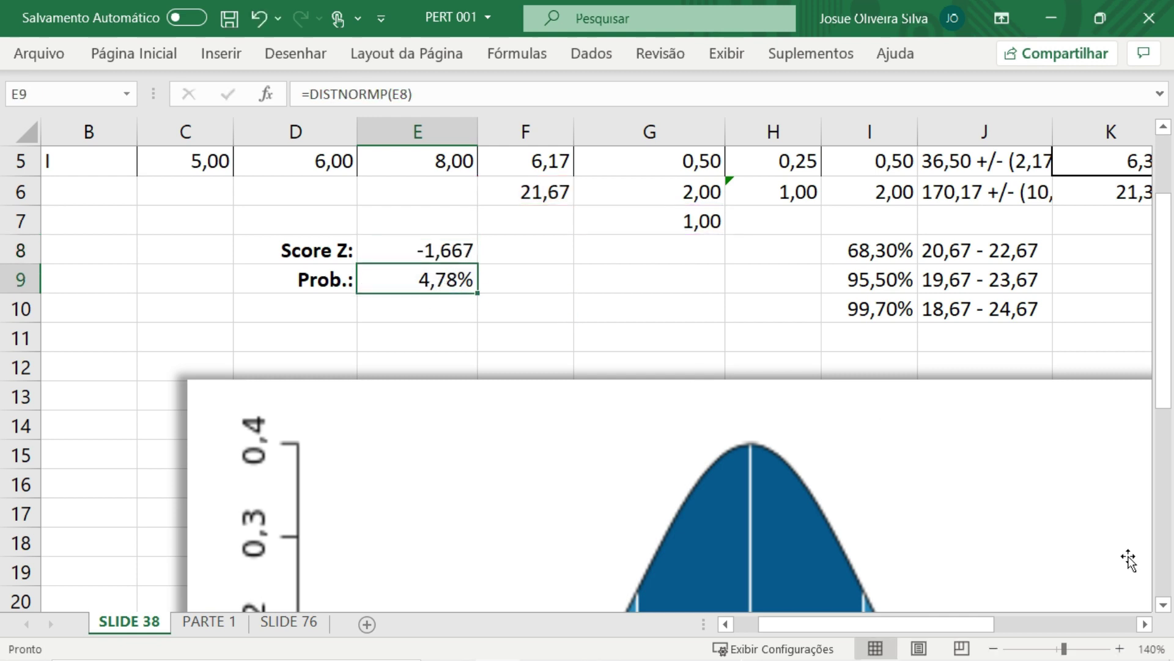
pyautogui.click(1120, 649)
pyautogui.click(1120, 650)
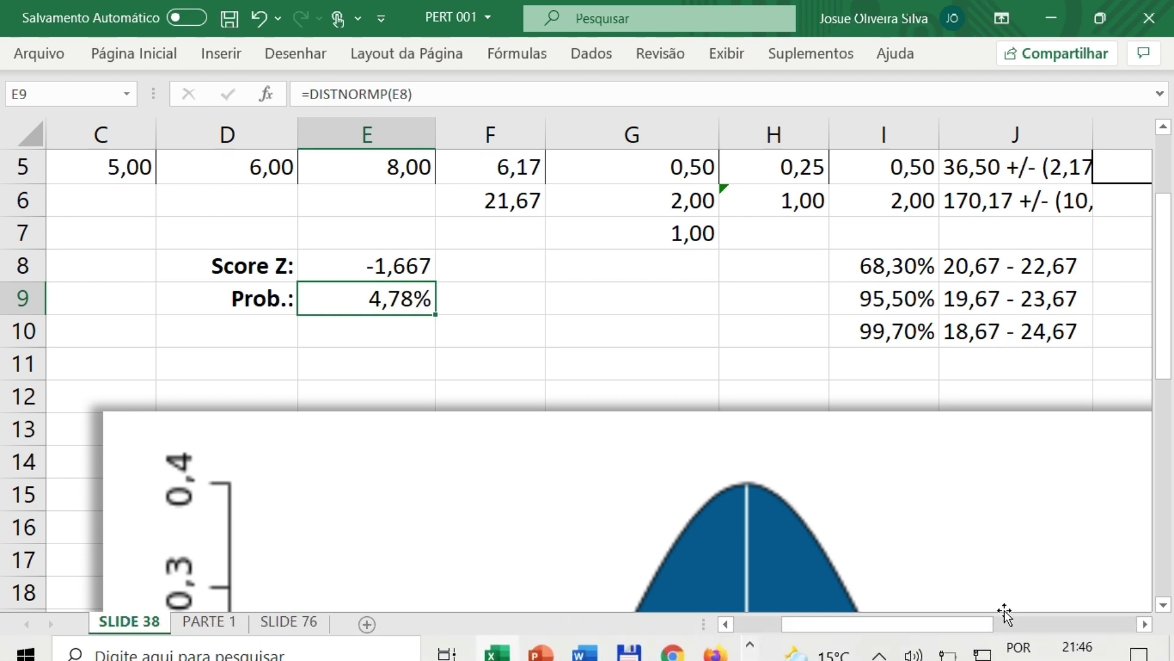
pyautogui.click(993, 648)
pyautogui.click(993, 648)
pyautogui.click(994, 648)
pyautogui.click(994, 648)
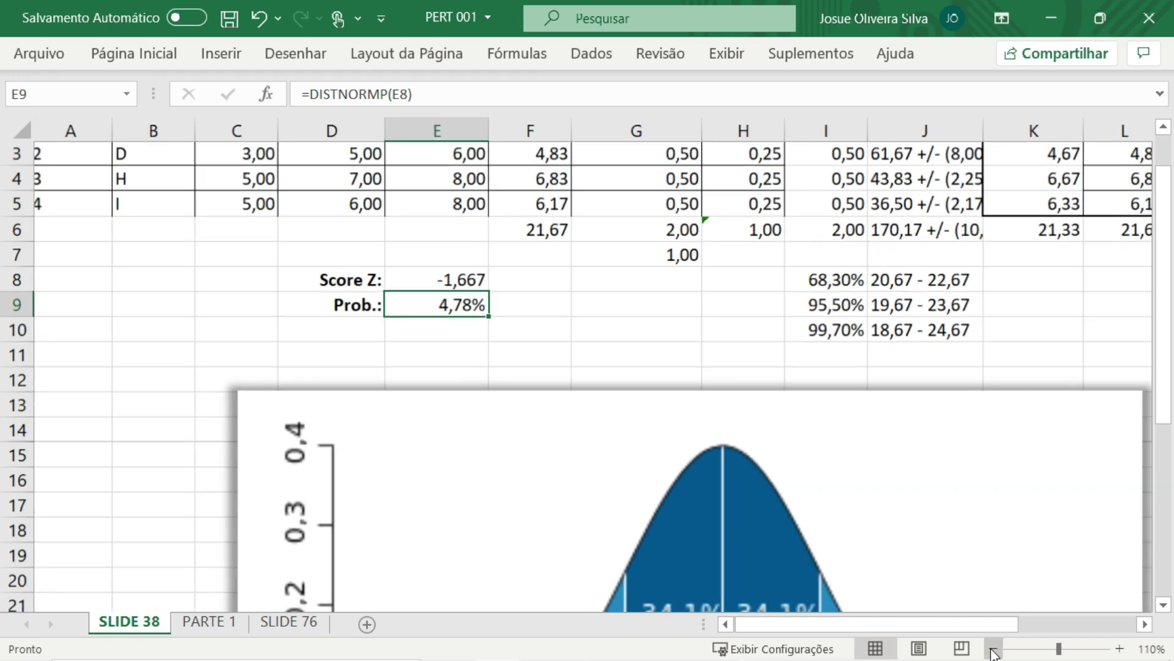
pyautogui.click(994, 649)
pyautogui.click(993, 648)
pyautogui.click(993, 648)
# - Switch to the PowerPoint slide show and advance past the PERT formulas and Problema RAIZ slides to "Quer um problema com mais emoção?"
pyautogui.hotkey('alt', 'Tab')
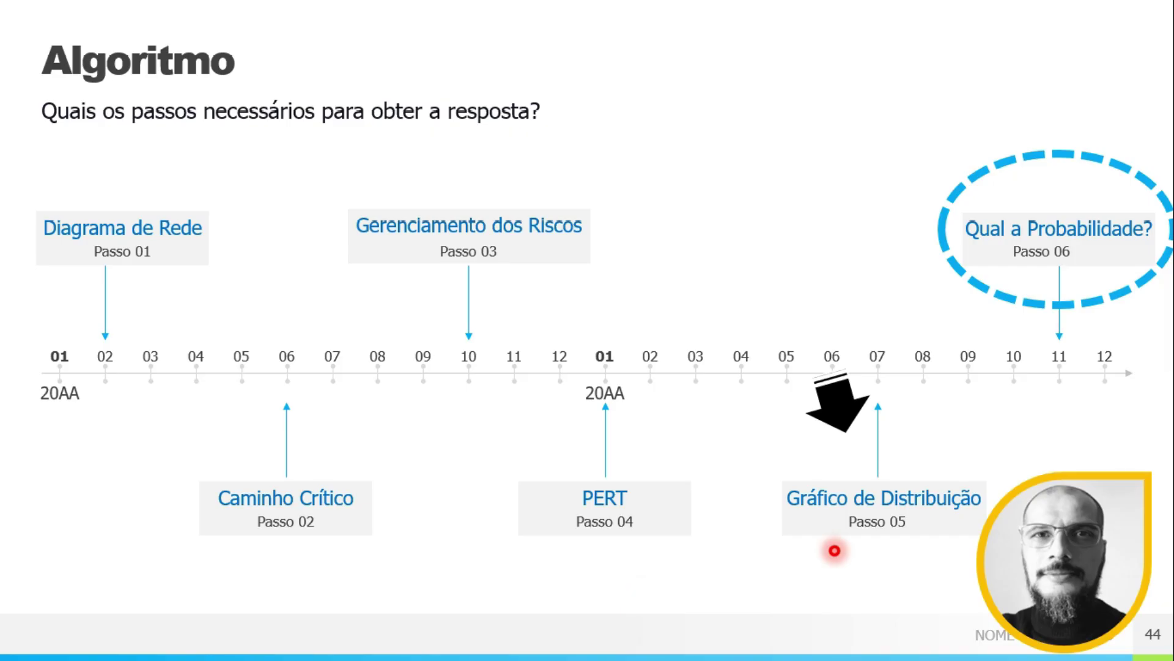
pyautogui.press('Right')
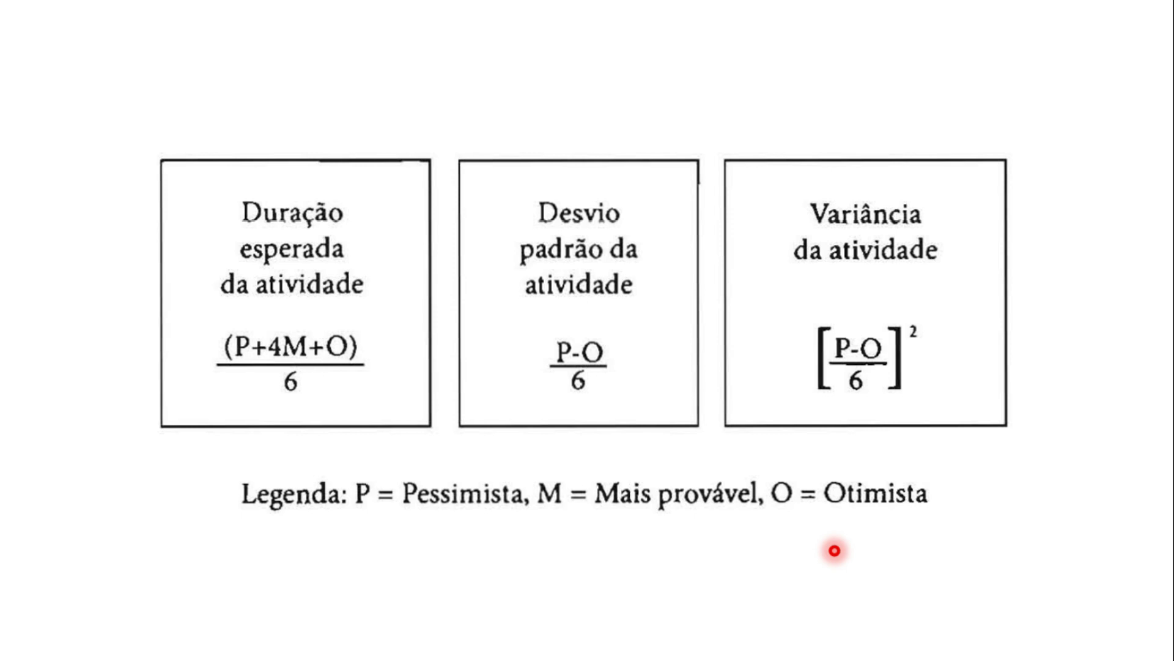
pyautogui.press('Right')
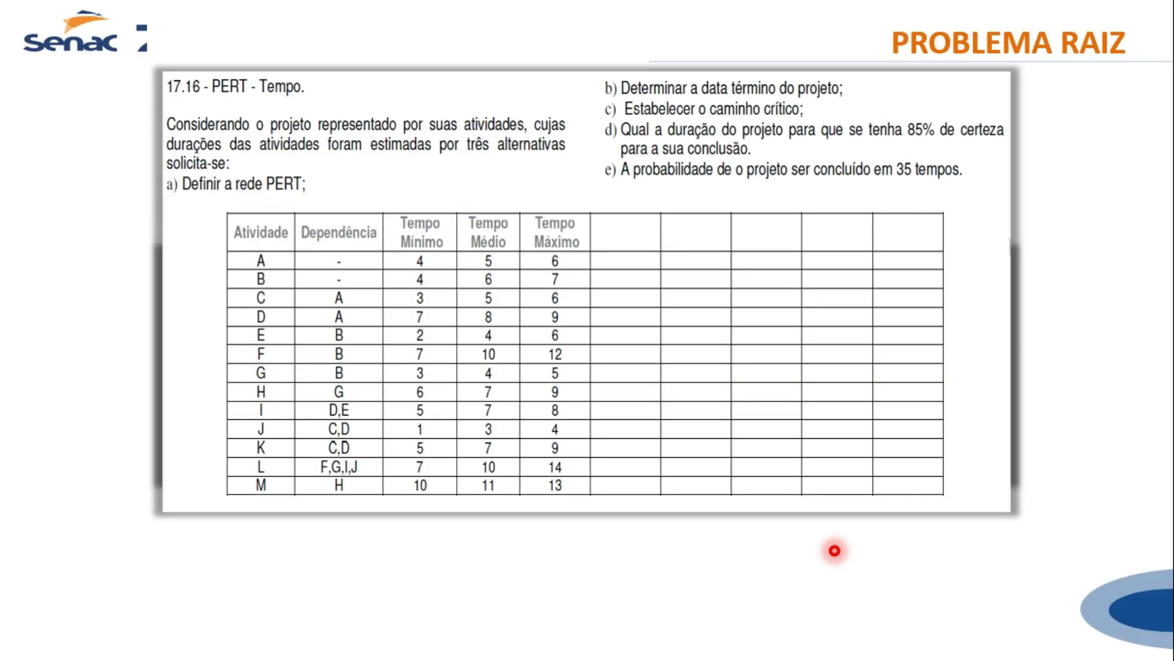
pyautogui.press('Right')
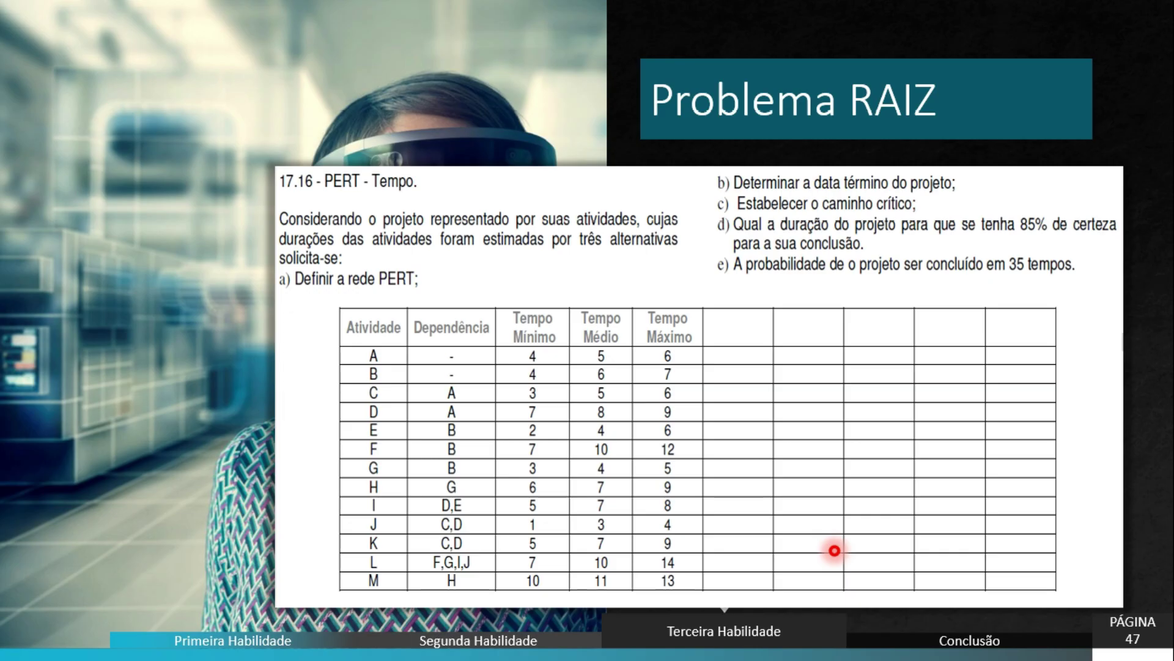
pyautogui.press('Right')
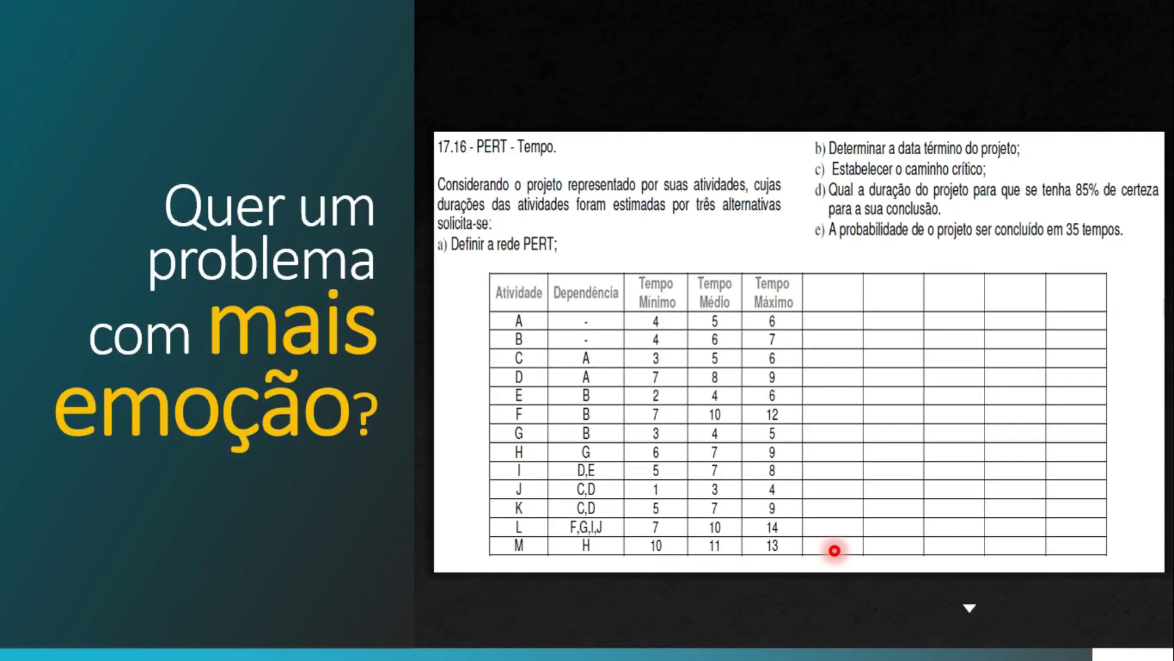